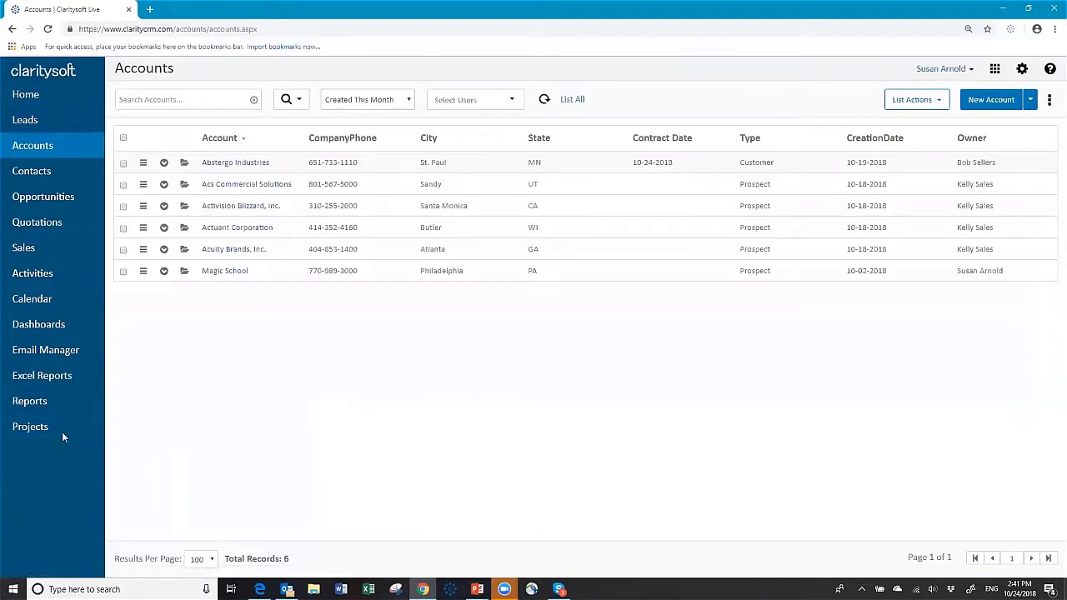
left_click(164, 163)
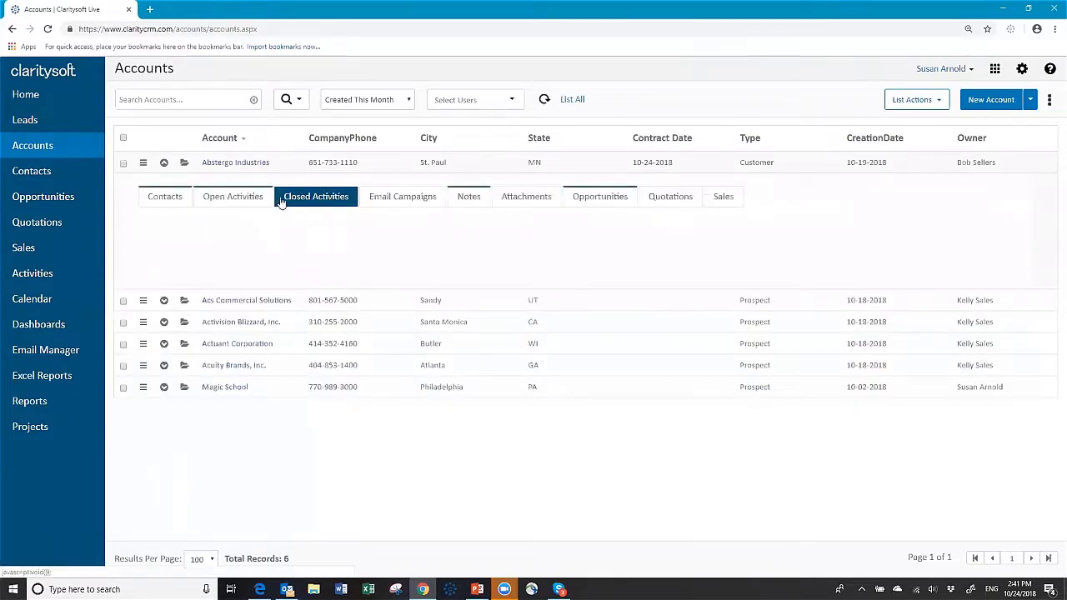
left_click(307, 198)
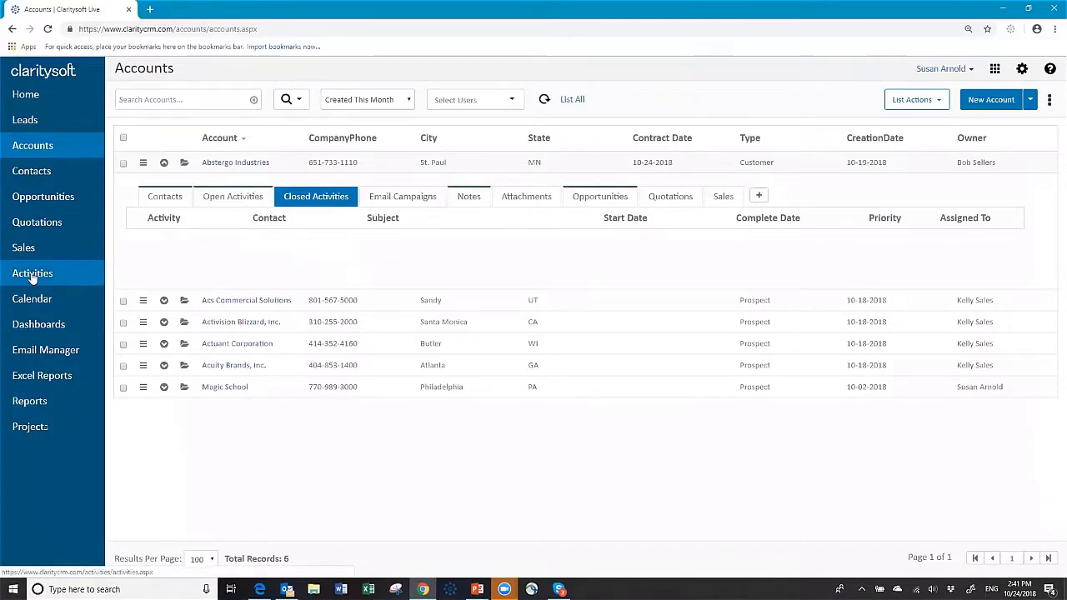
left_click(164, 163)
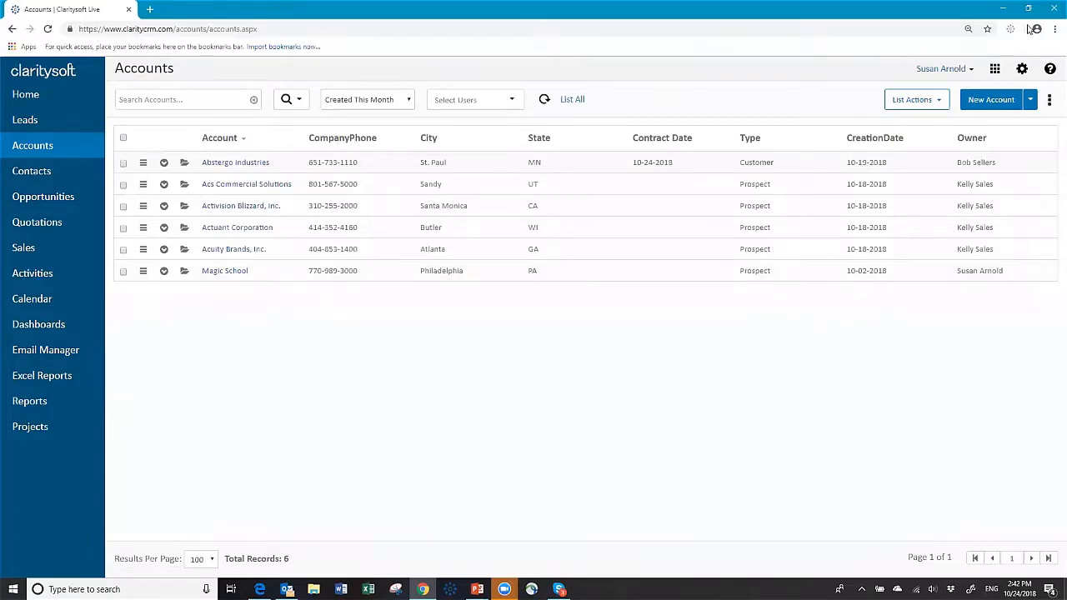
Go to Settings > Customization > Custom Module > All Modules, showing an empty module list.
left_click(1024, 70)
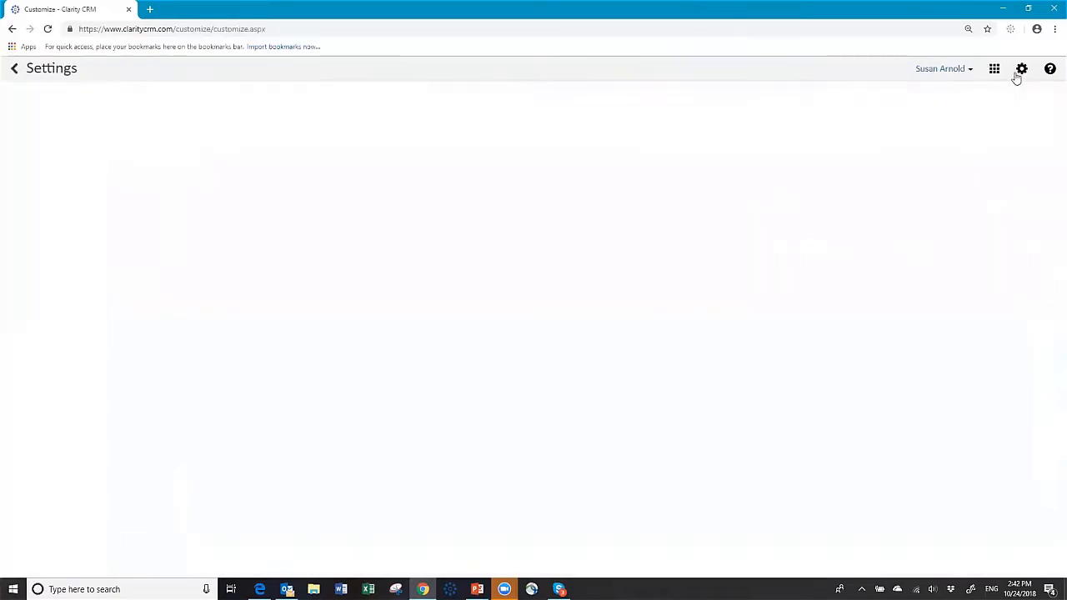
left_click(33, 318)
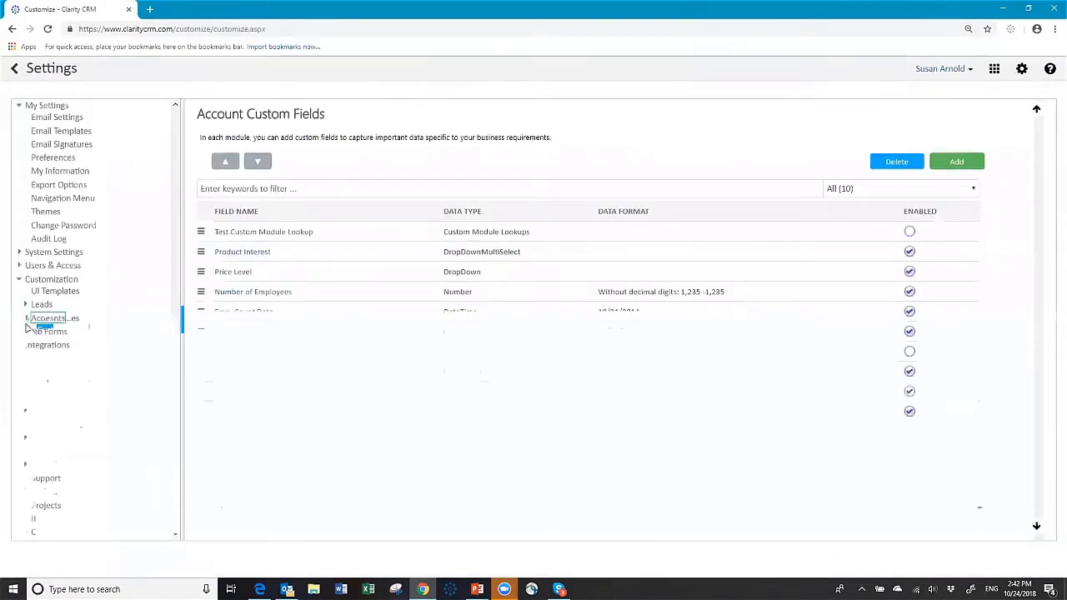
left_click(27, 319)
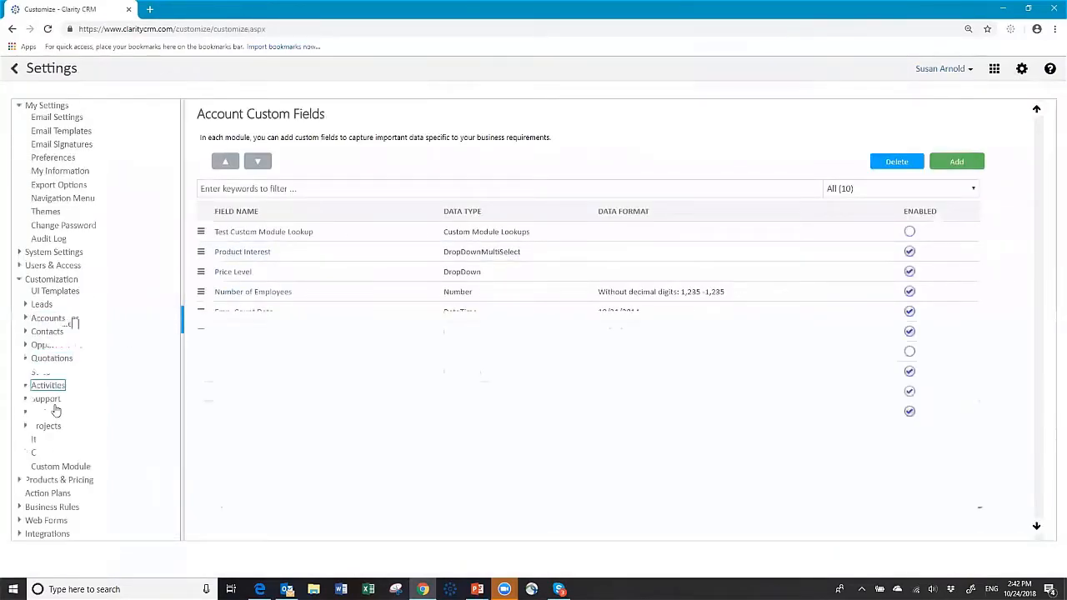
left_click(50, 470)
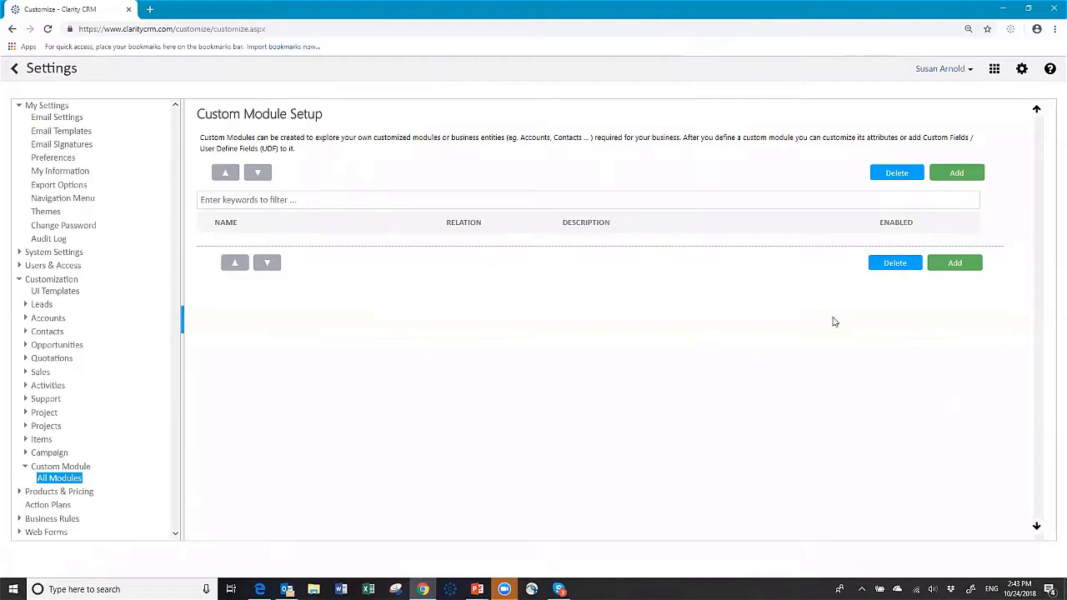
Add and save a custom module named Equipment with its relation set to Accounts.
left_click(955, 174)
left_click(438, 175)
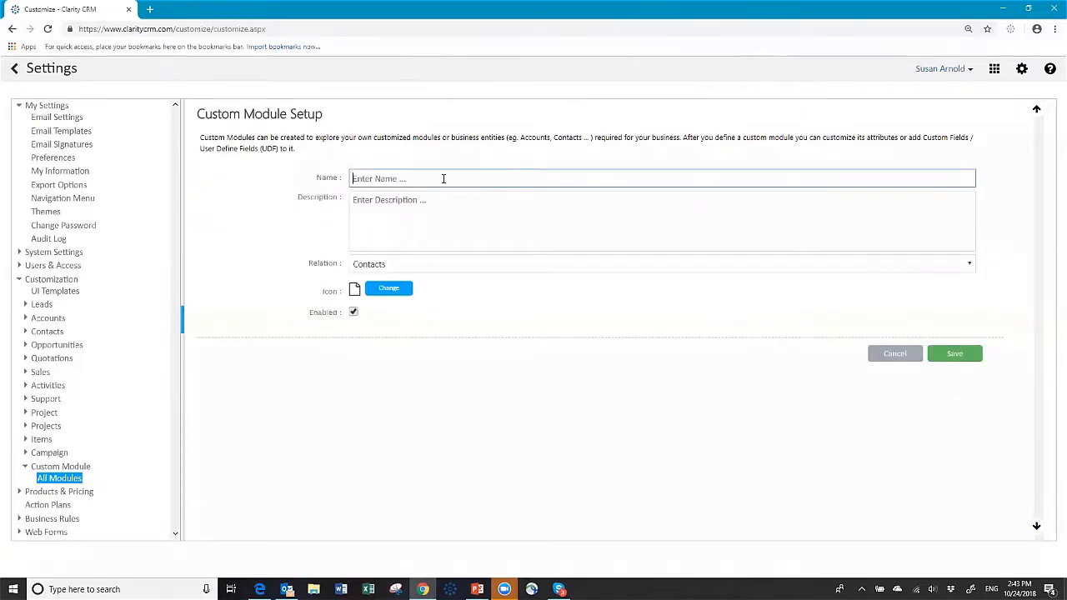
type("Equipment")
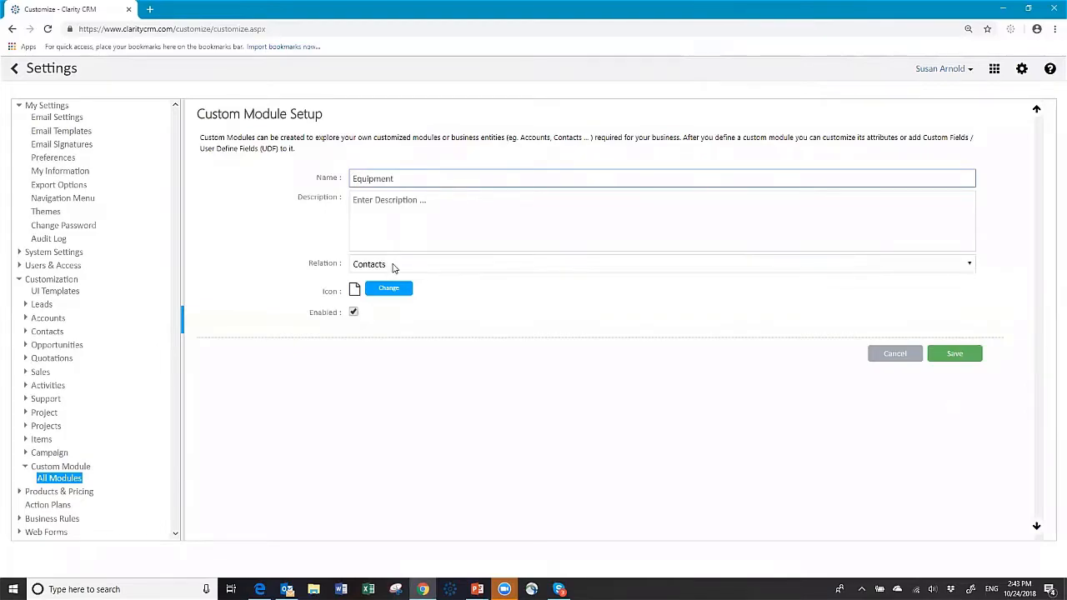
left_click(394, 265)
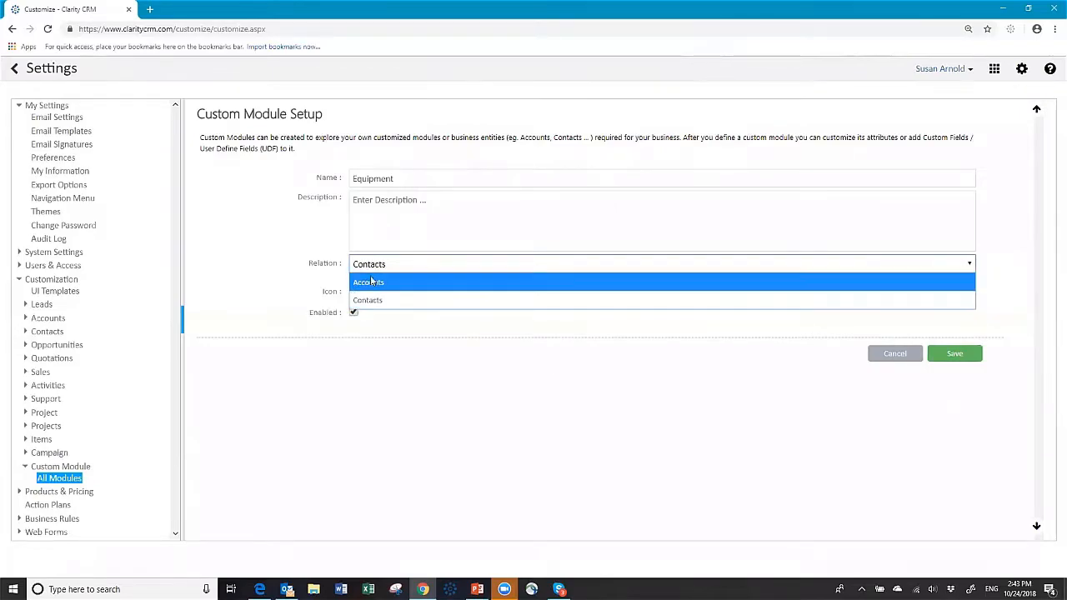
left_click(368, 283)
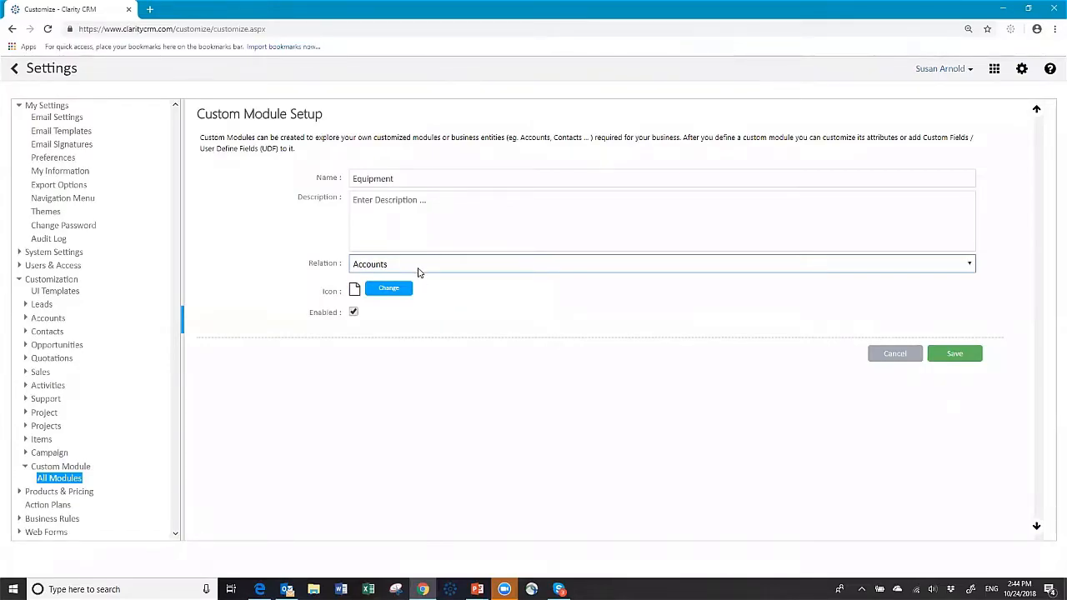
left_click(957, 356)
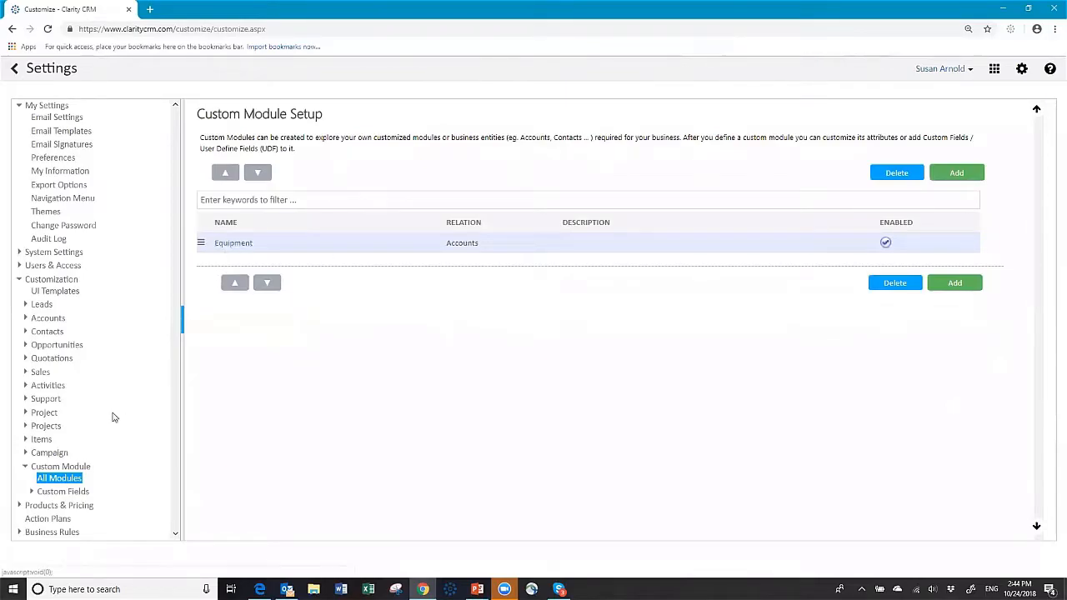
Create a DropDown field 'Machine' on Equipment with options Big machine, Bigger Machine, Biggest Machine.
left_click(55, 496)
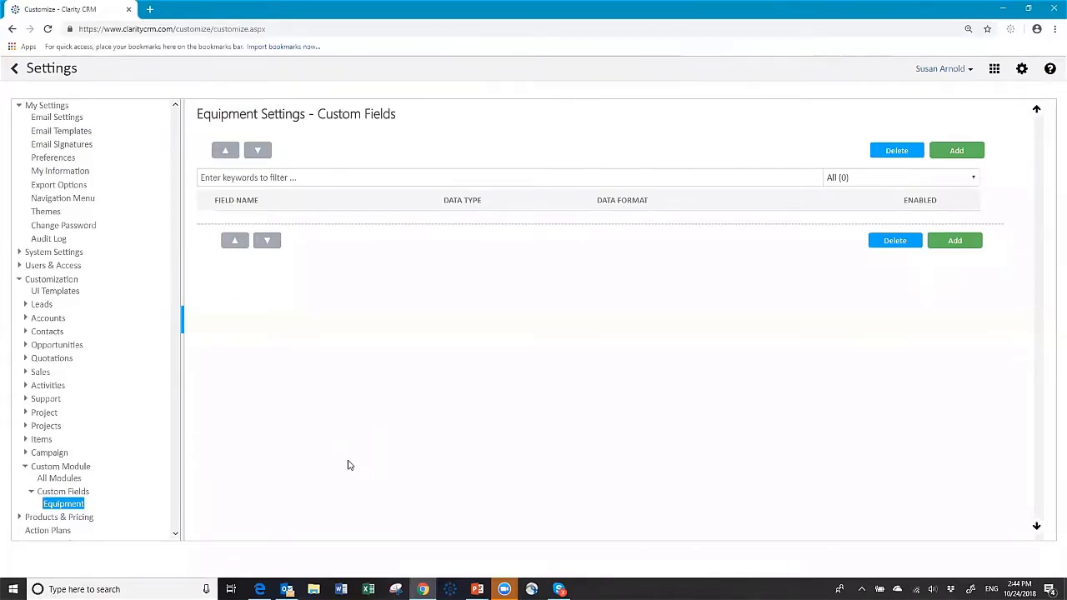
left_click(956, 151)
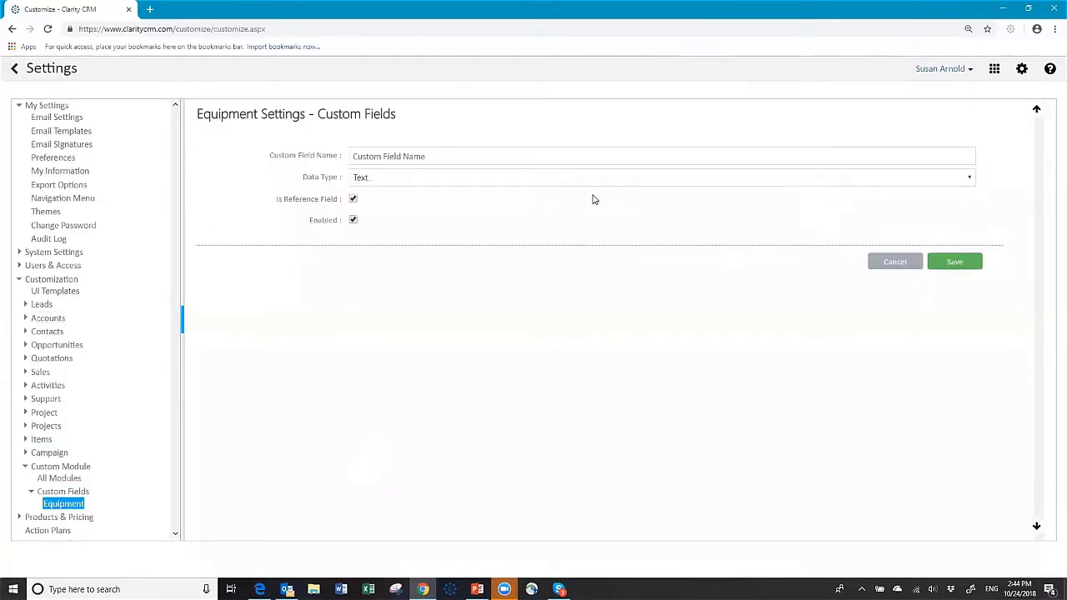
left_click(401, 157)
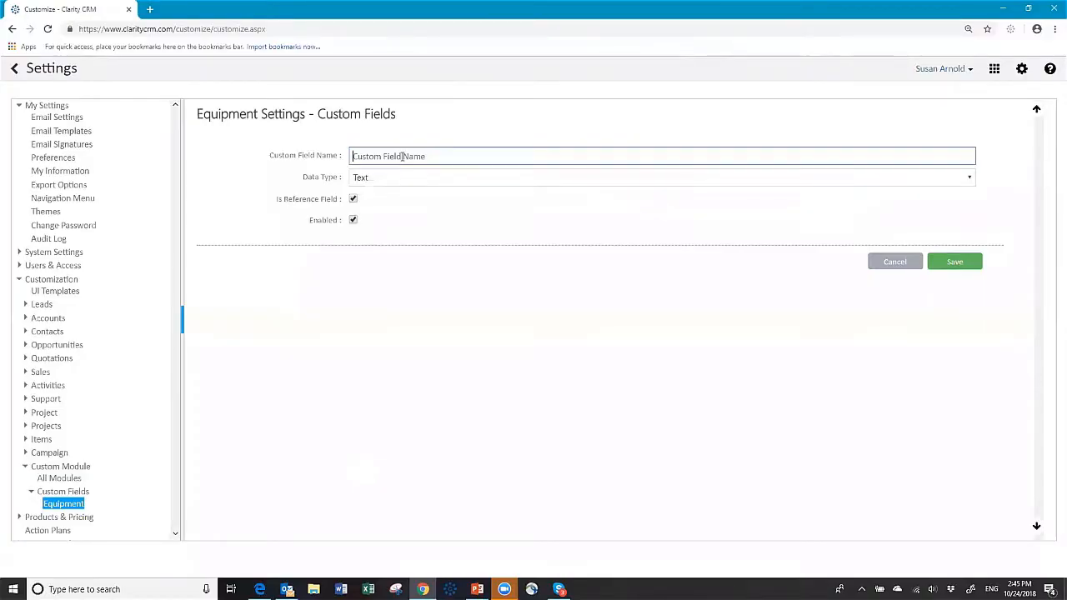
type("Machine")
left_click(406, 179)
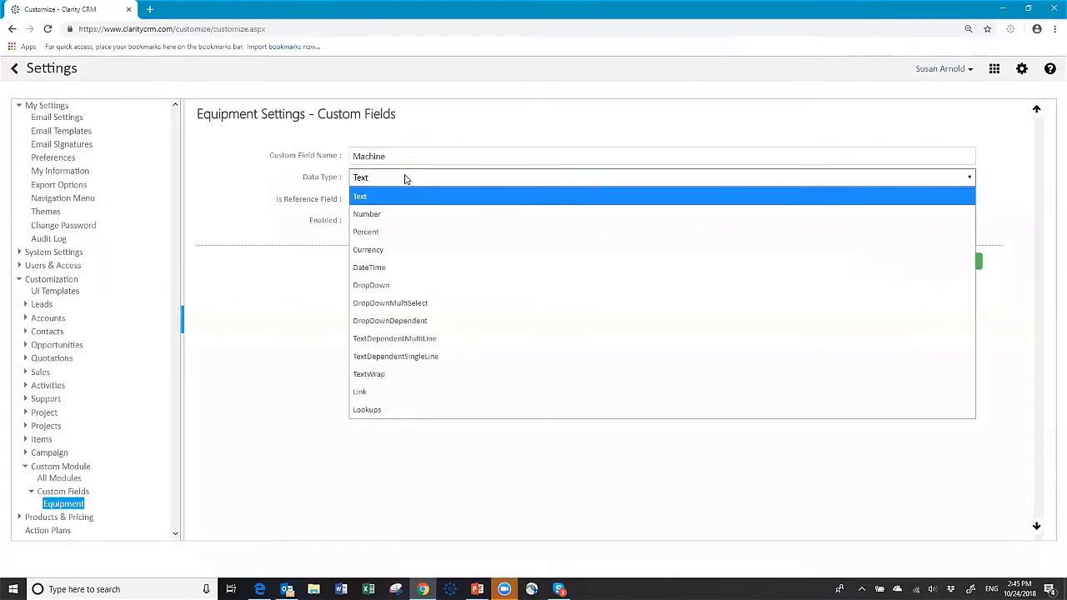
left_click(375, 289)
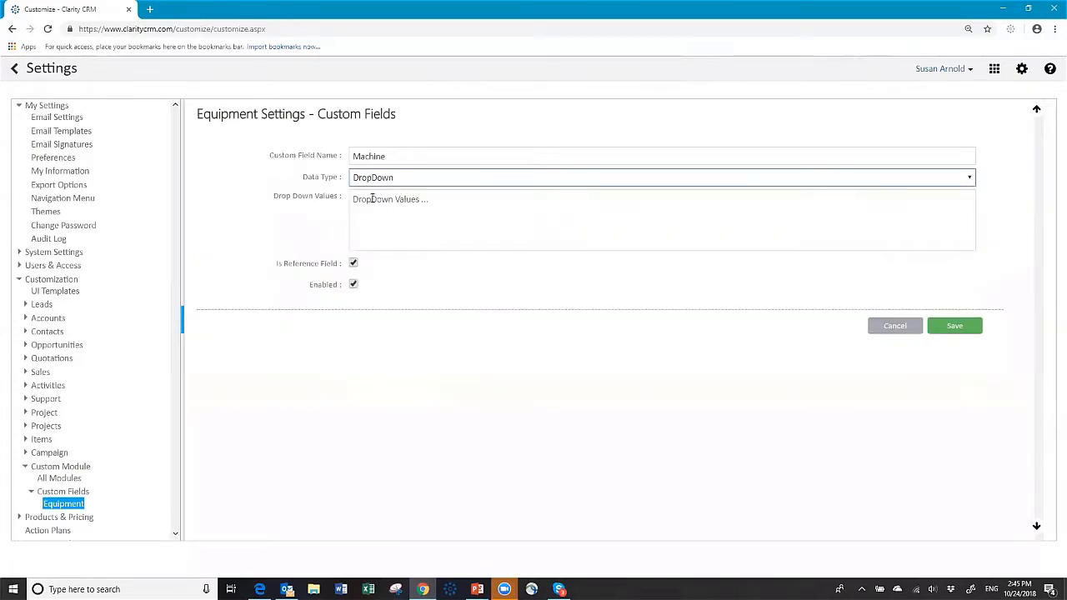
type("Big")
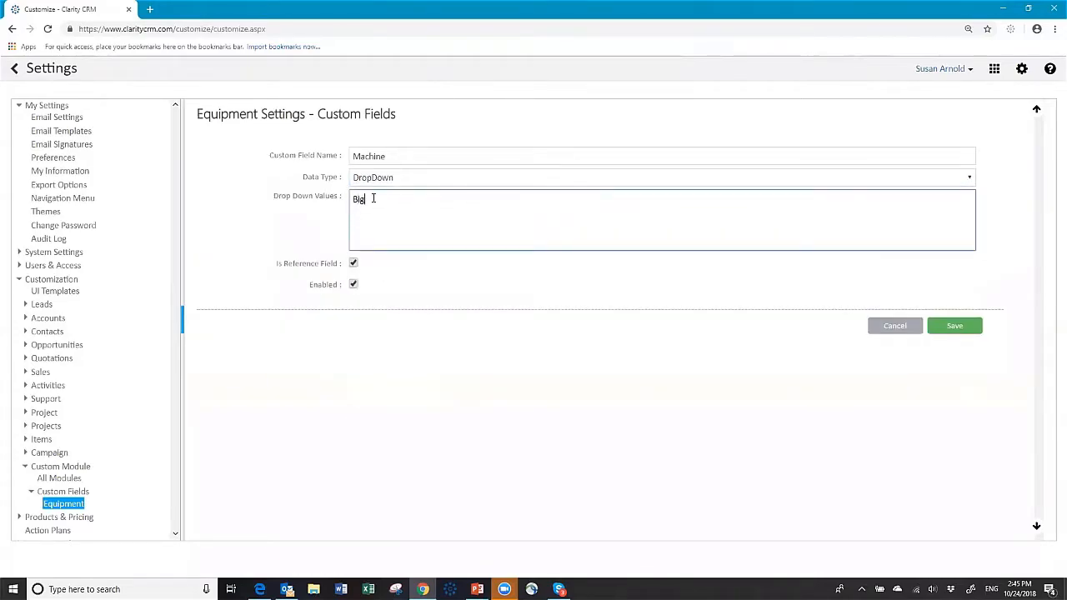
type(" machine")
key("Return")
type("Bigger Machine")
key("Return")
type("Biggest Machine")
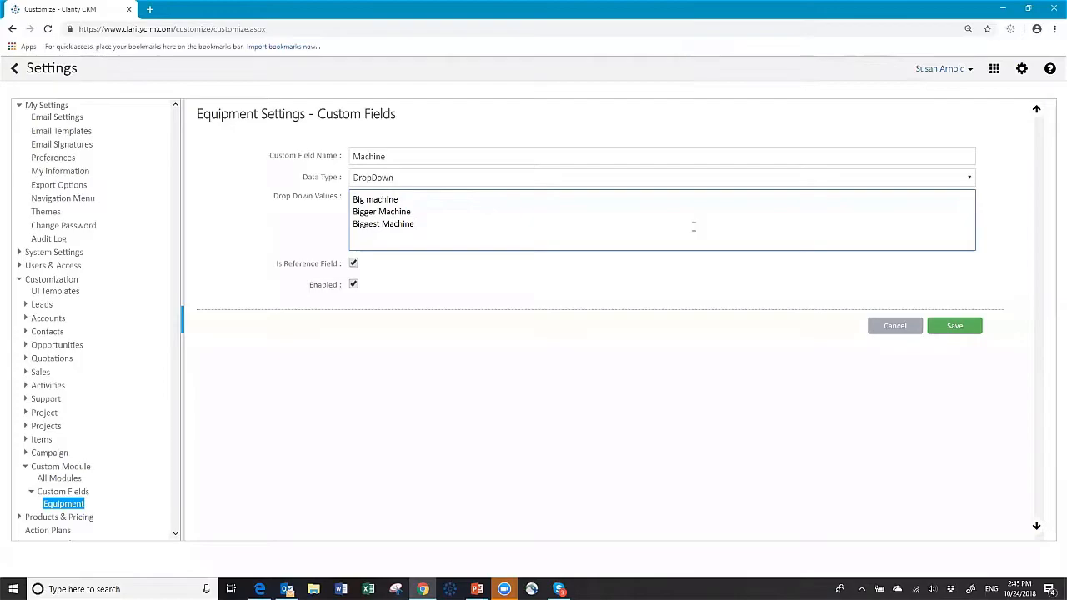
left_click(955, 326)
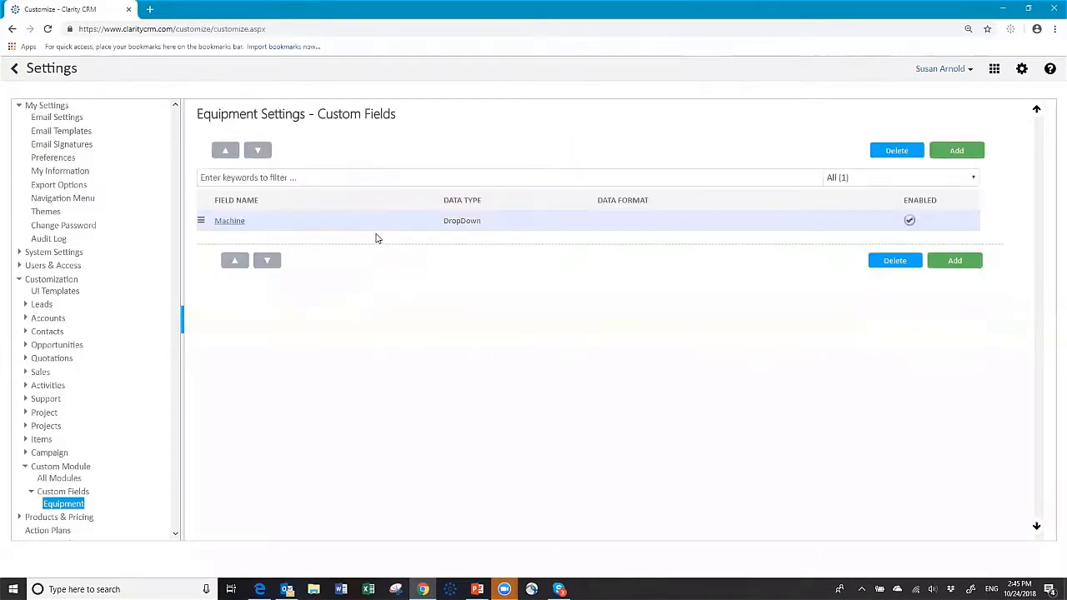
Start a DropDownDependent field 'Model Number' and enter Model 234 for Big machine.
left_click(955, 151)
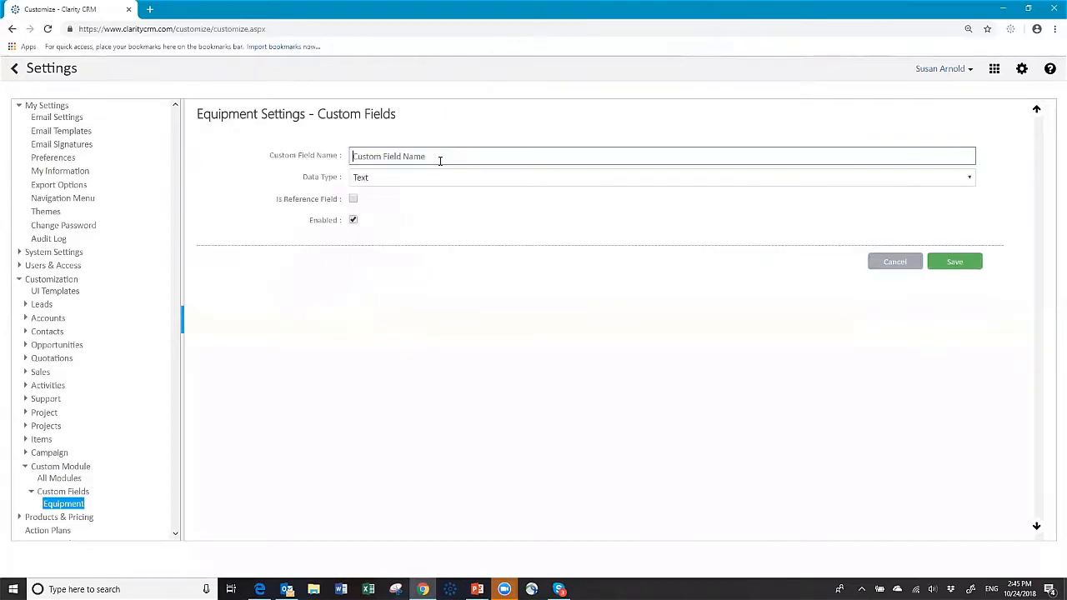
type("Model Number")
left_click(429, 183)
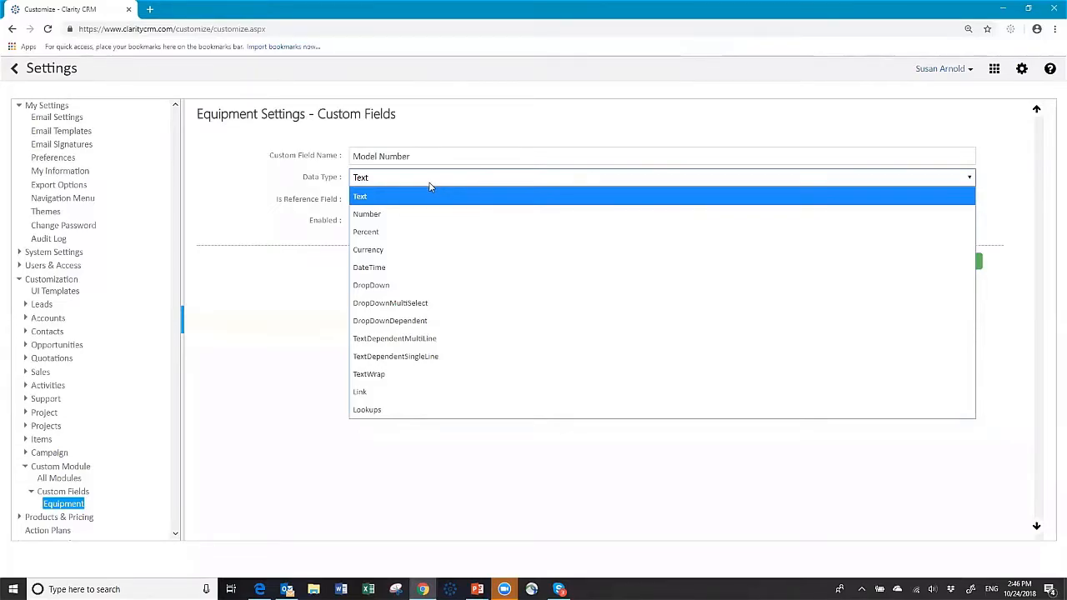
left_click(407, 322)
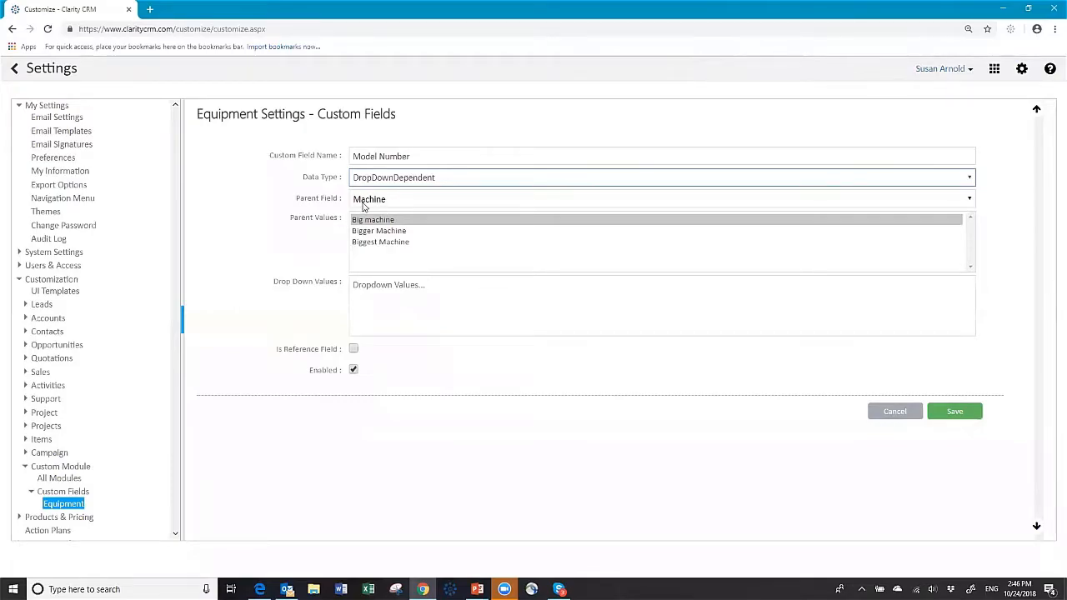
left_click(374, 221)
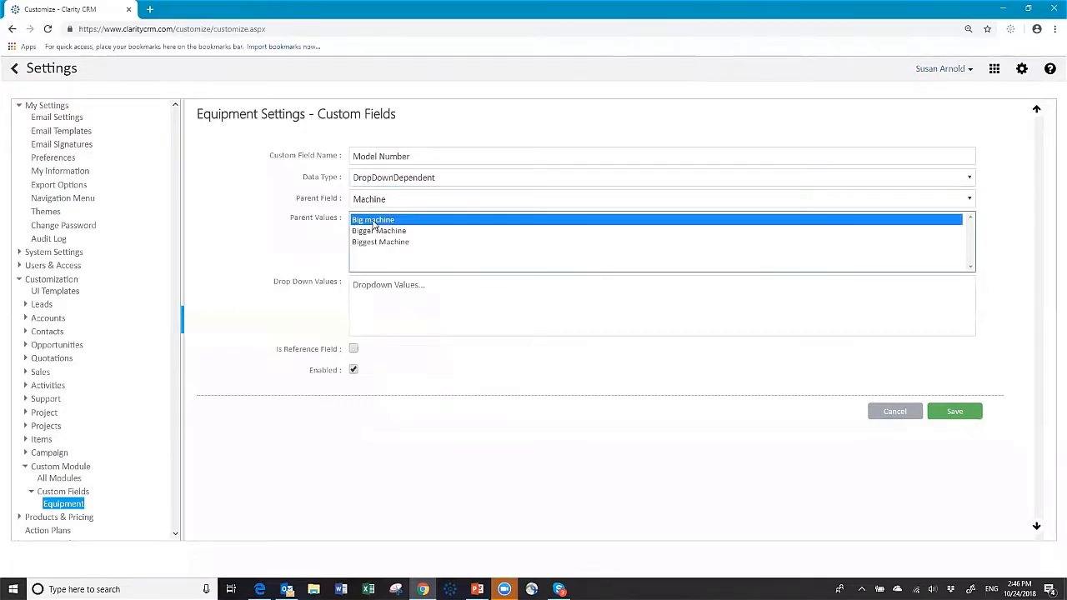
left_click(380, 289)
type("Model 2344")
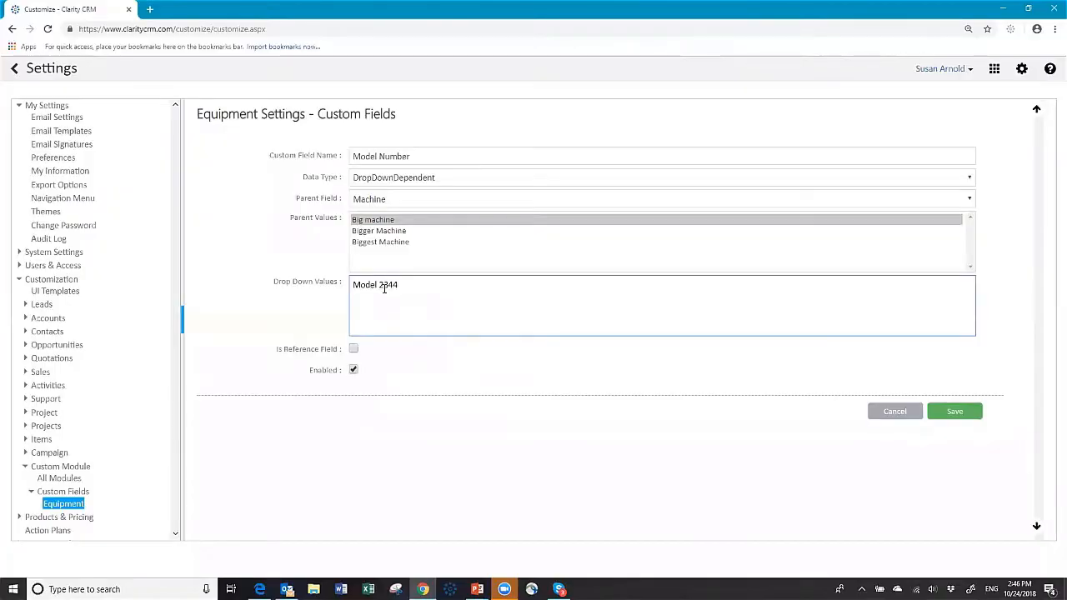
type("Model 2345 Model 6789")
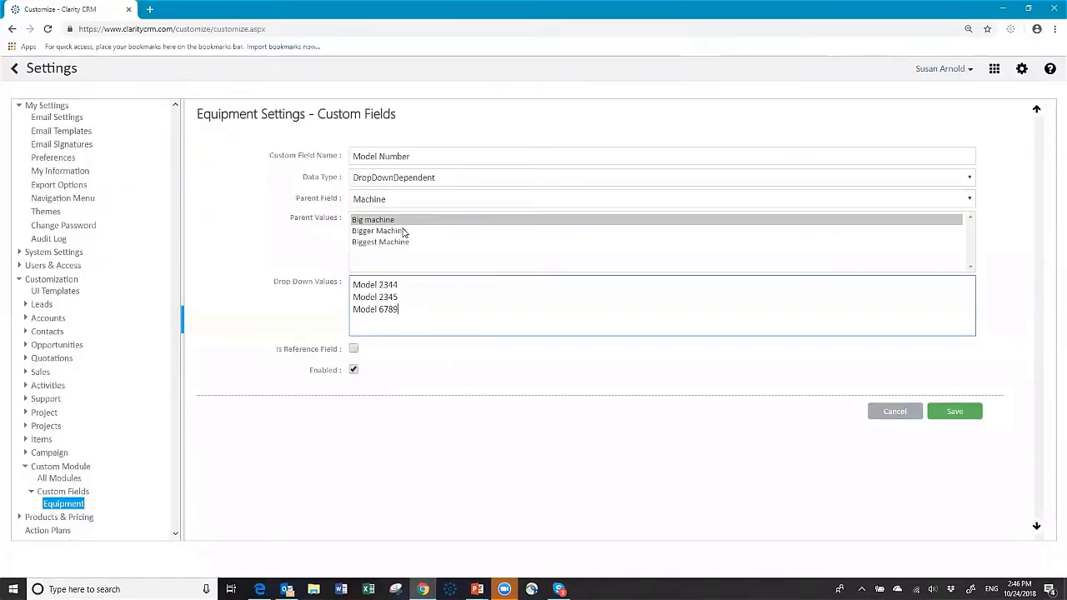
Enter models Model A123, Model A345 and a third model for Bigger Machine.
left_click(371, 231)
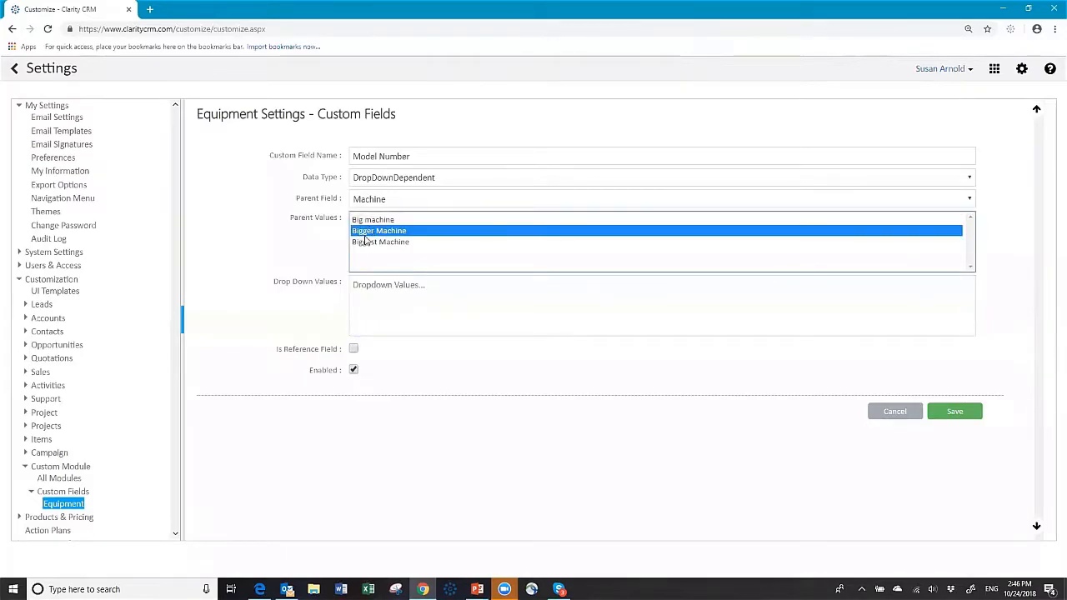
left_click(361, 287)
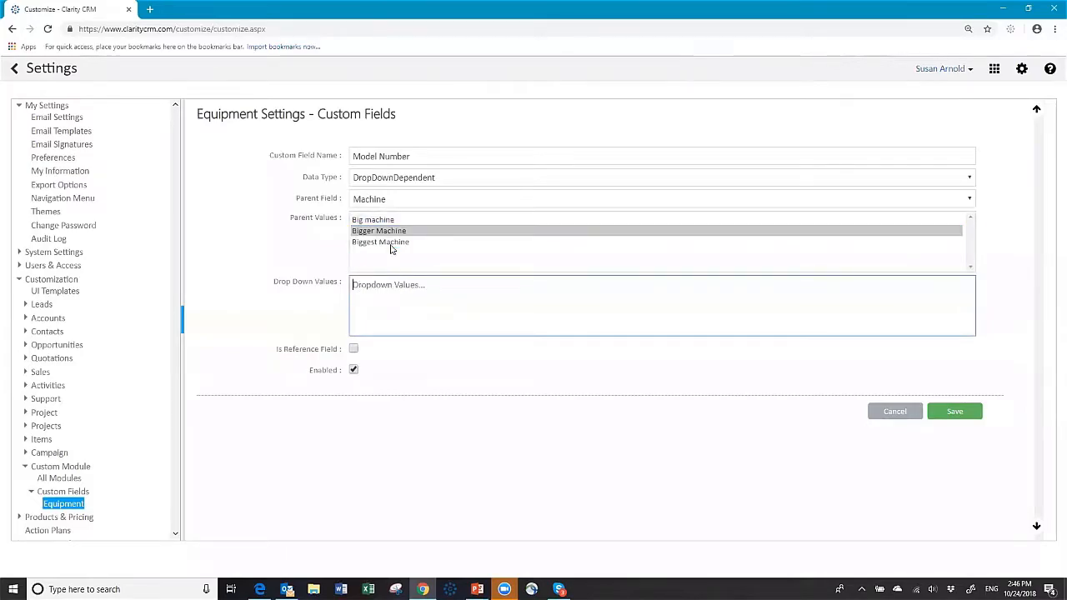
type("Model A123")
key("Return")
type("Model A345")
key("Return")
type("ModelA")
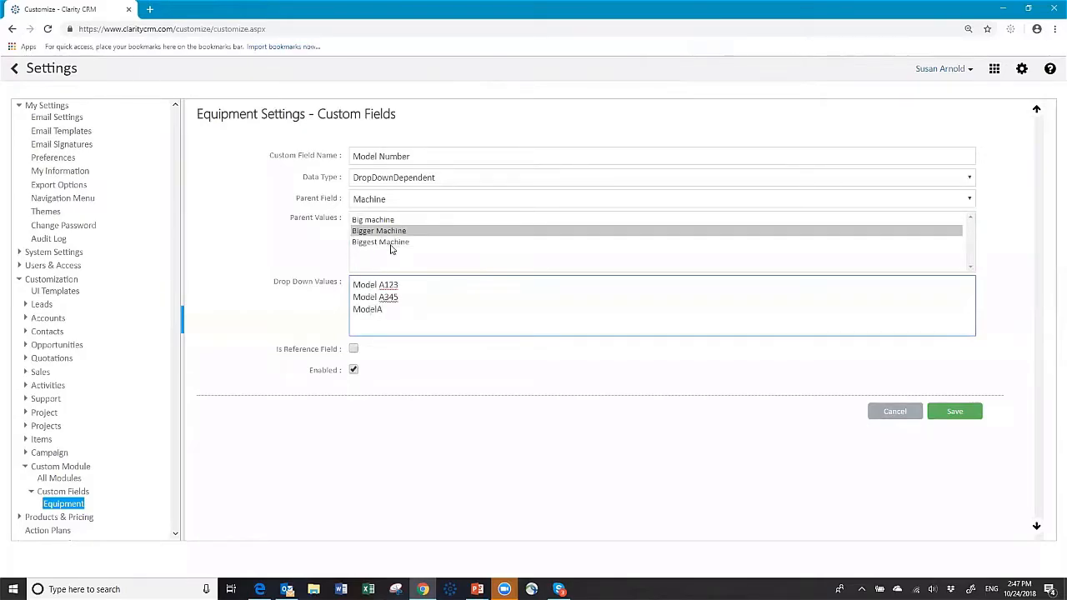
key("BackSpace")
Enter Model 5748 and Model 6784 for Biggest Machine, review each list, and save.
left_click(390, 245)
left_click(372, 285)
type("M")
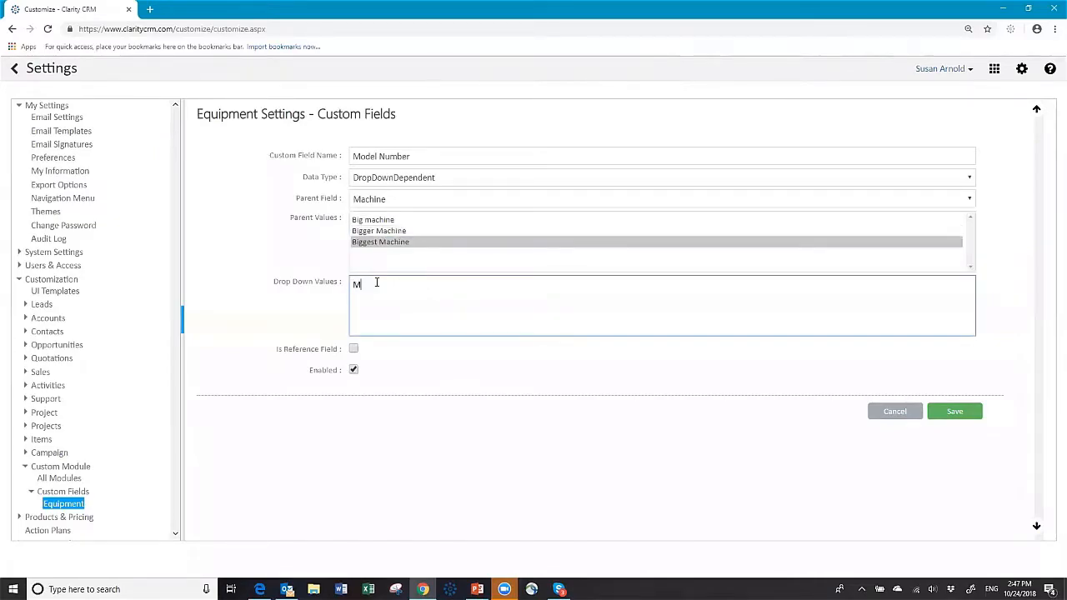
type("odel 5748")
key("Return")
type("Model 6784")
left_click(374, 219)
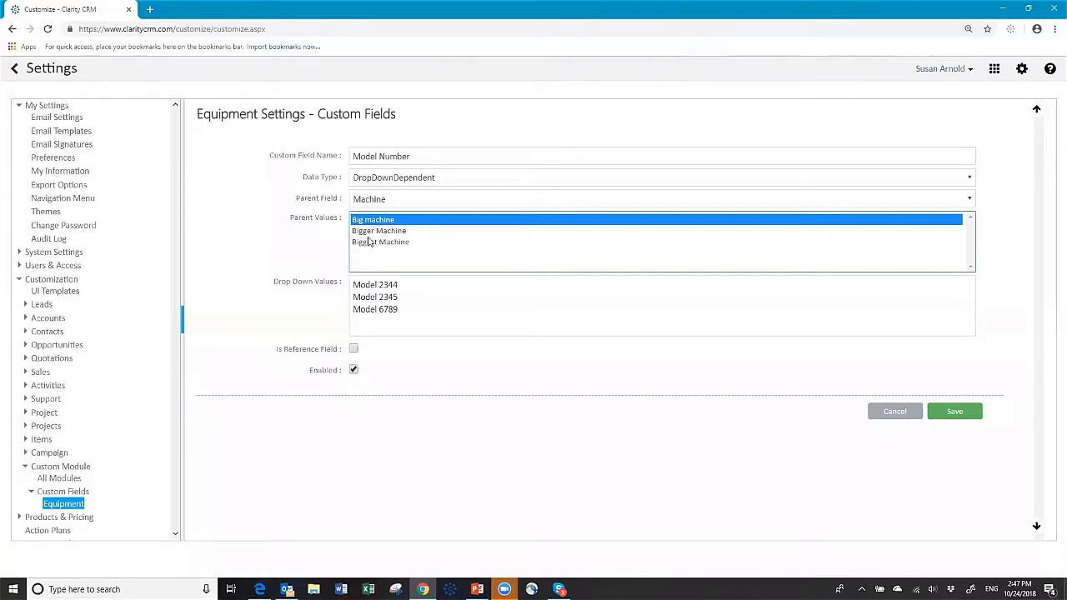
left_click(369, 233)
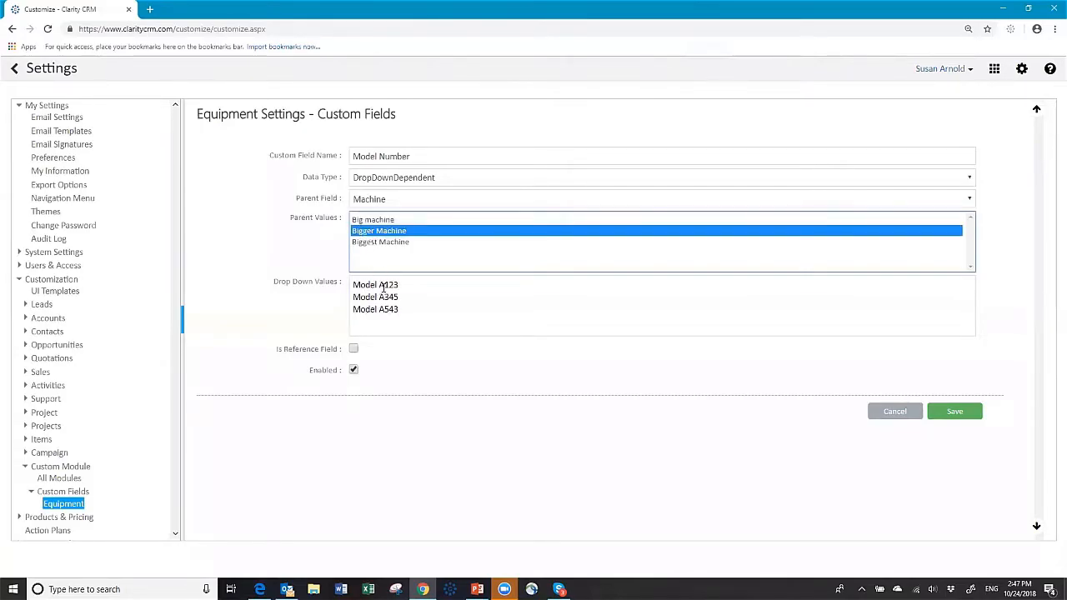
left_click(373, 242)
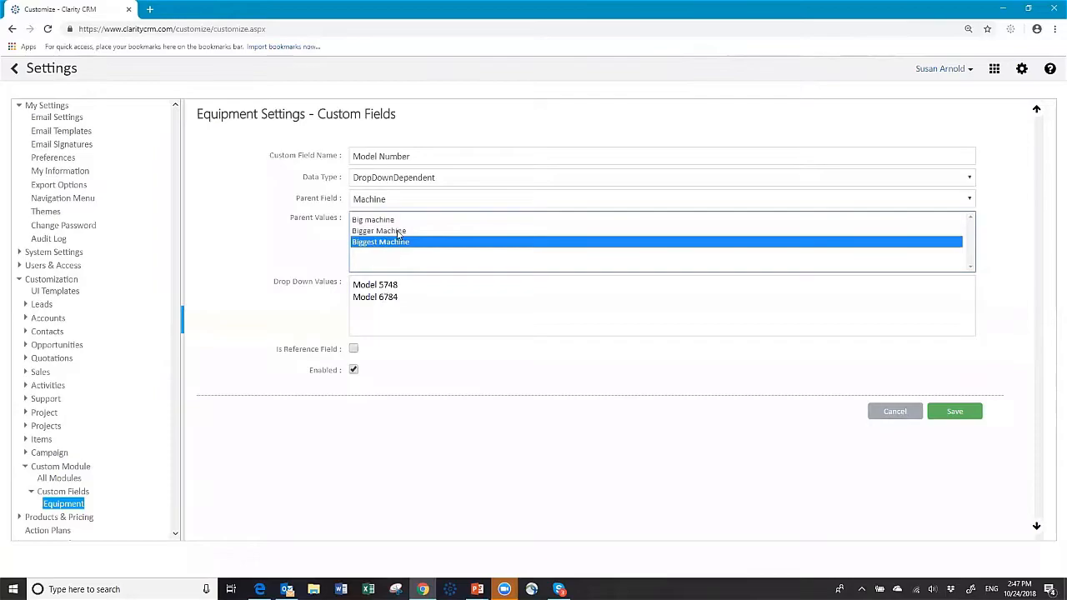
left_click(961, 411)
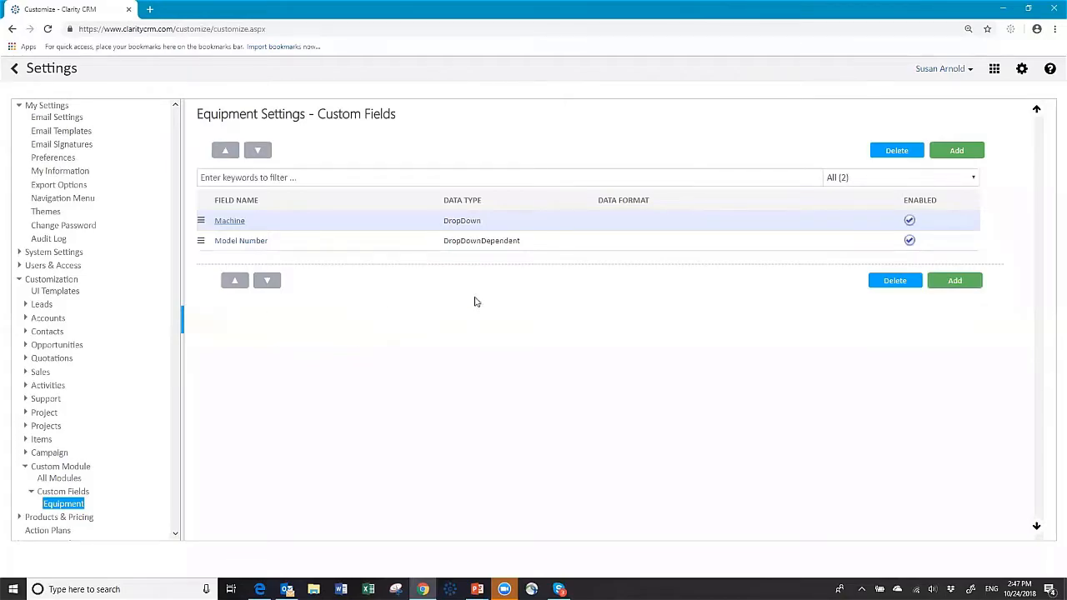
Add and save a Serial Number text field on Equipment.
left_click(957, 149)
left_click(463, 162)
type("Serial")
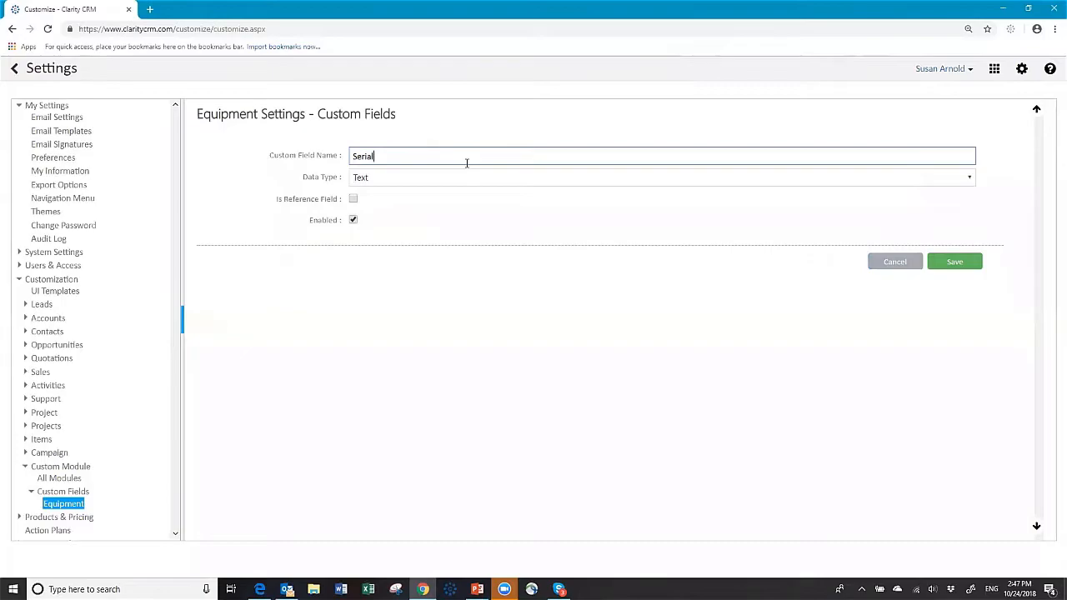
type(" Number")
left_click(955, 262)
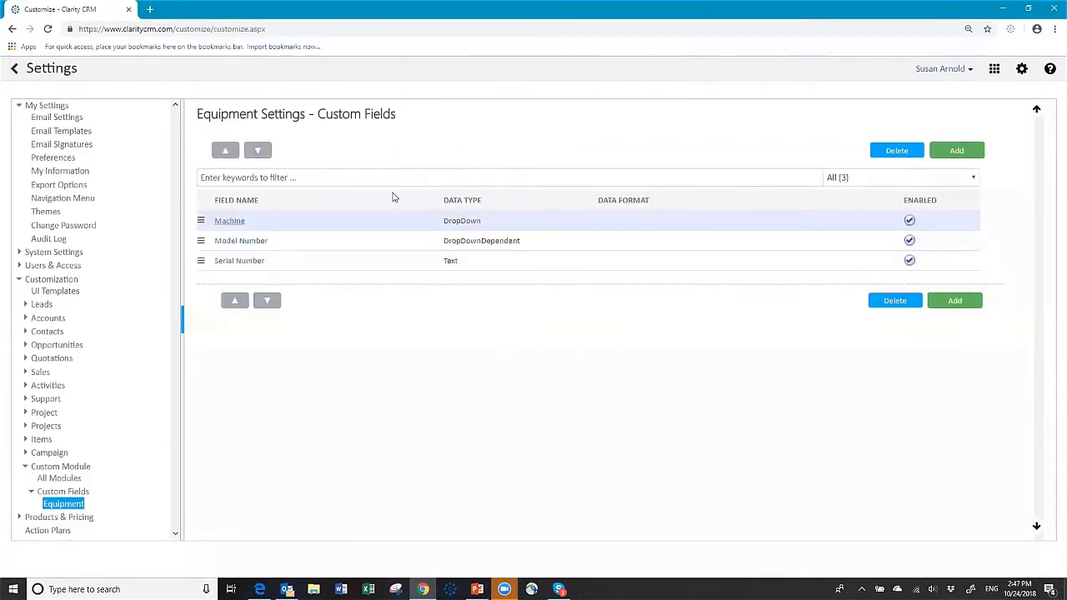
Begin a new Date Installed field with DateTime as its data type.
left_click(966, 150)
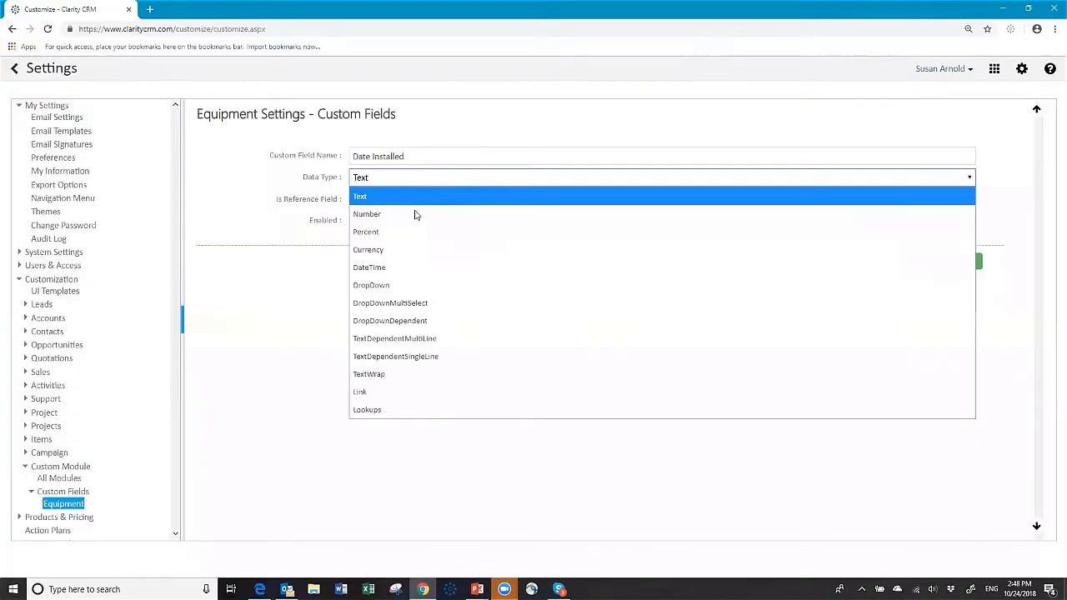
left_click(393, 268)
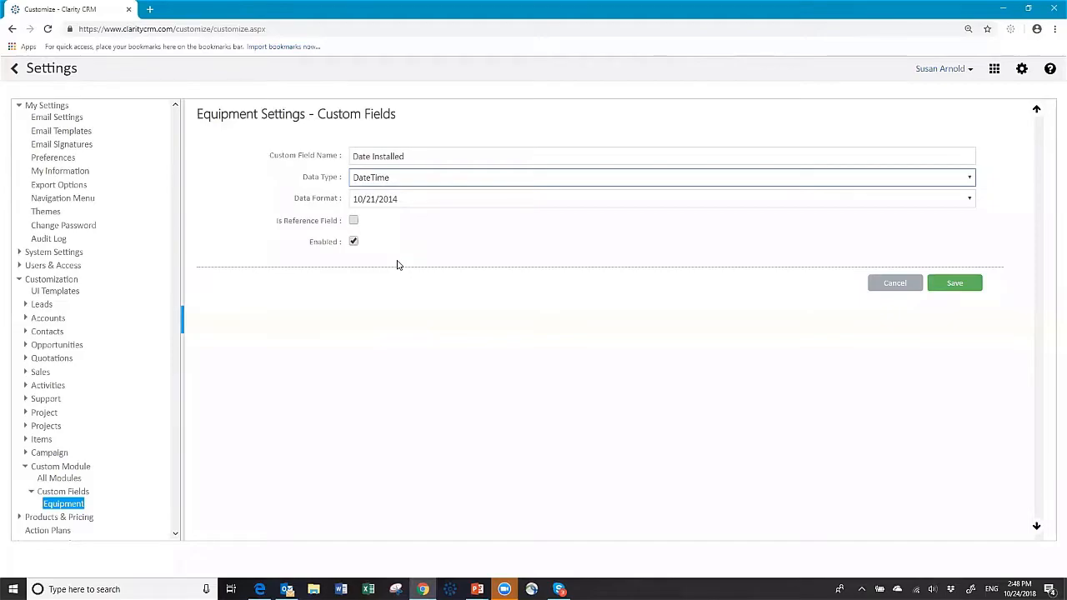
left_click(406, 179)
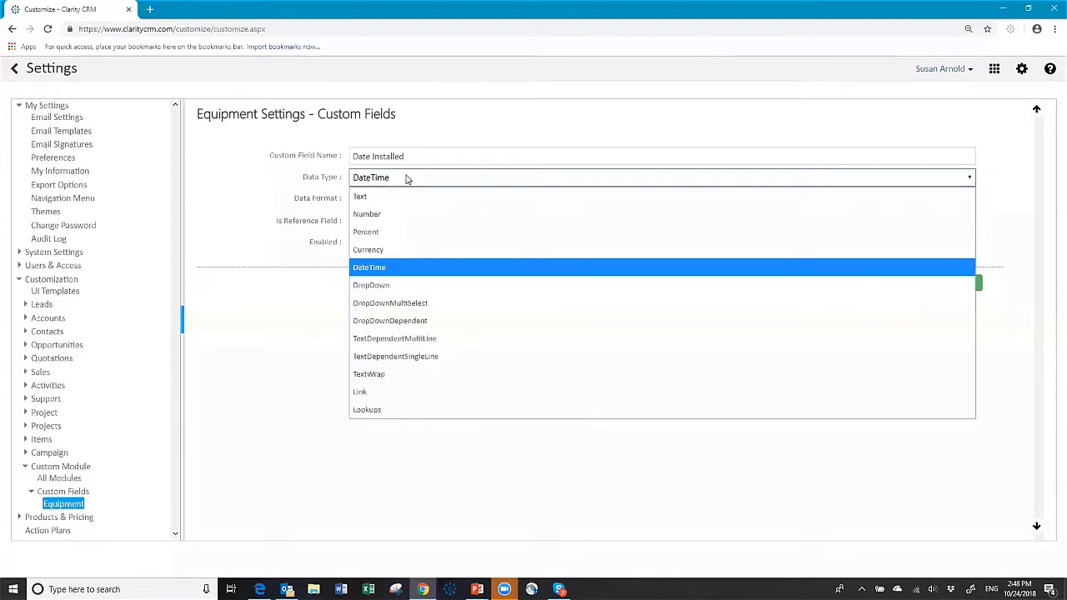
left_click(407, 179)
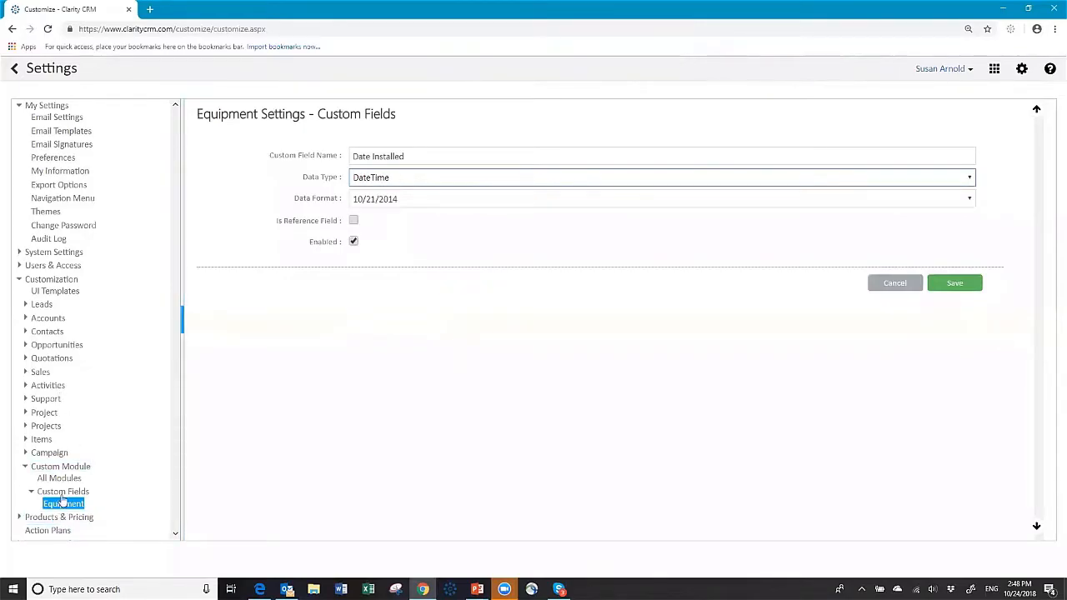
In the Equipment UI template, put Machine, Model Number, Serial Number under Account; Owner and dates in column two.
left_click(55, 291)
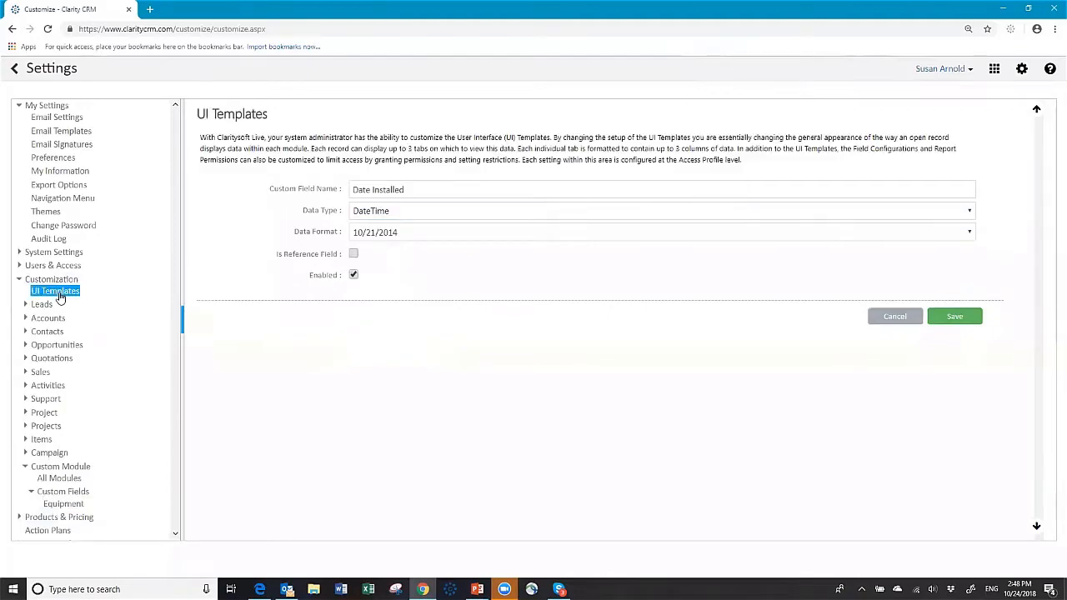
left_click(233, 440)
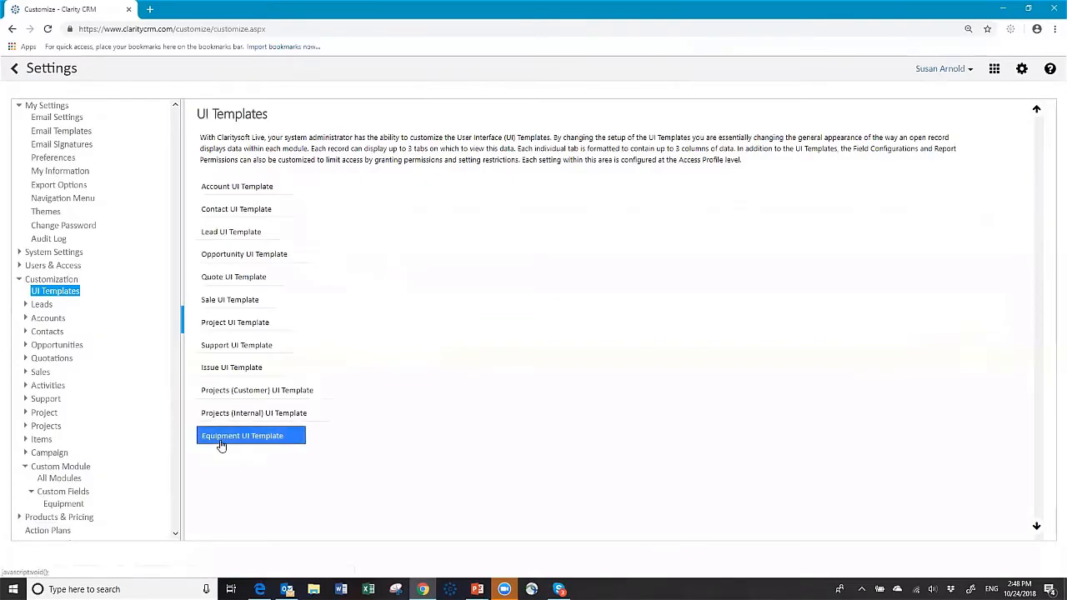
left_click(222, 442)
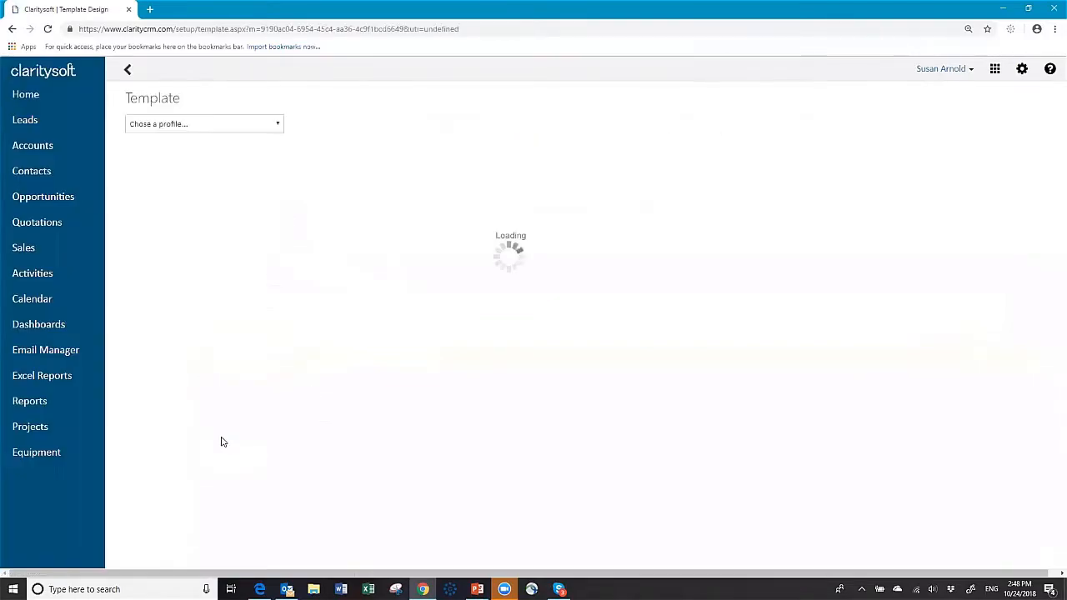
left_click_drag(230, 187, 426, 235)
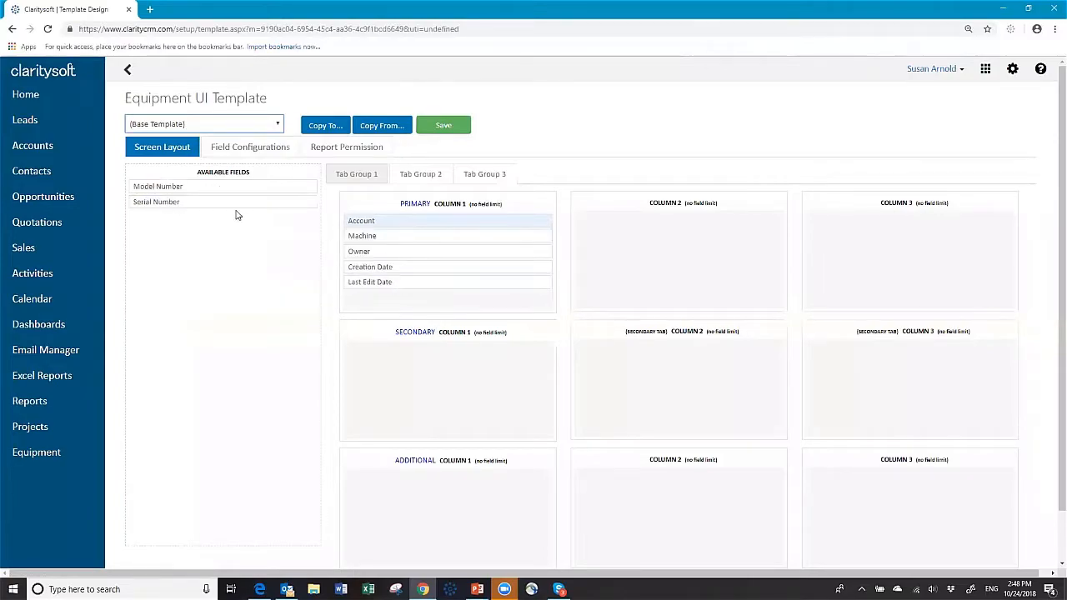
left_click_drag(206, 187, 394, 257)
left_click_drag(241, 186, 405, 264)
left_click_drag(400, 283, 629, 219)
left_click_drag(423, 281, 650, 248)
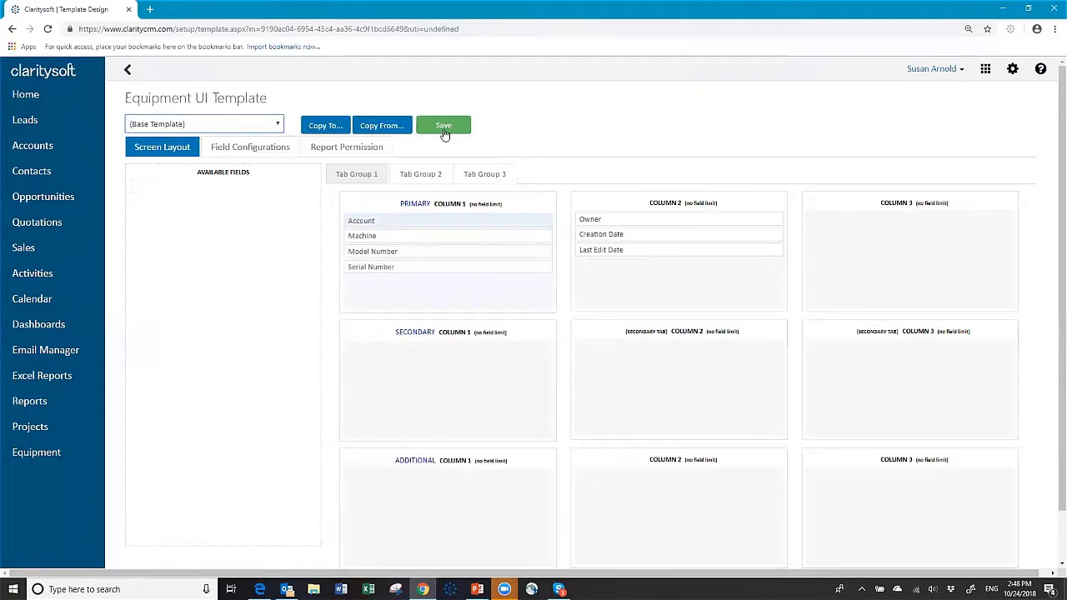
Save the Equipment layout and bring up the access profile list for copying.
left_click(443, 131)
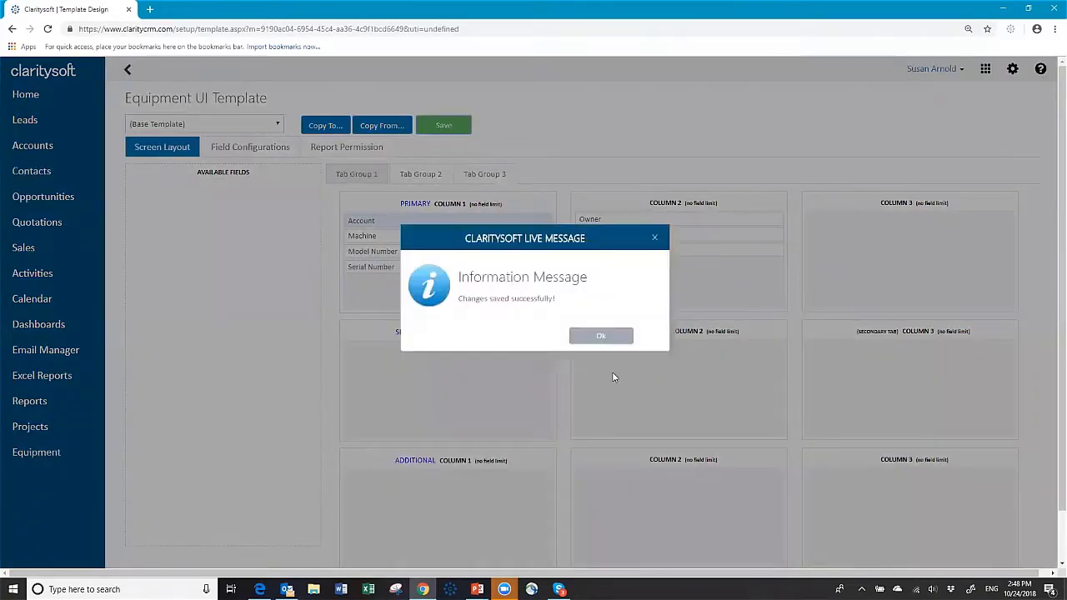
left_click(600, 335)
left_click(313, 130)
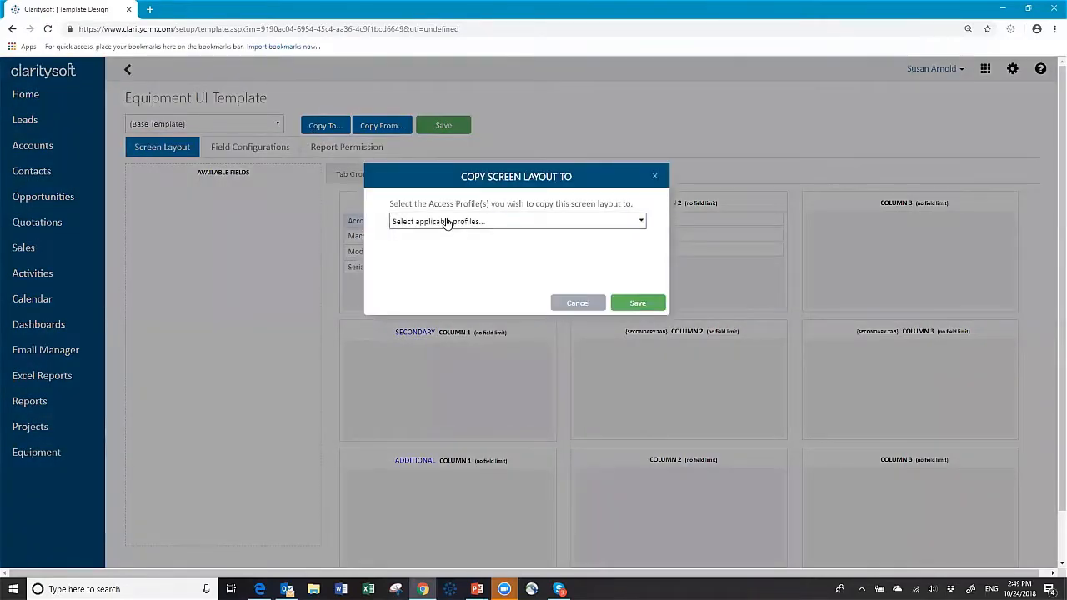
left_click(447, 222)
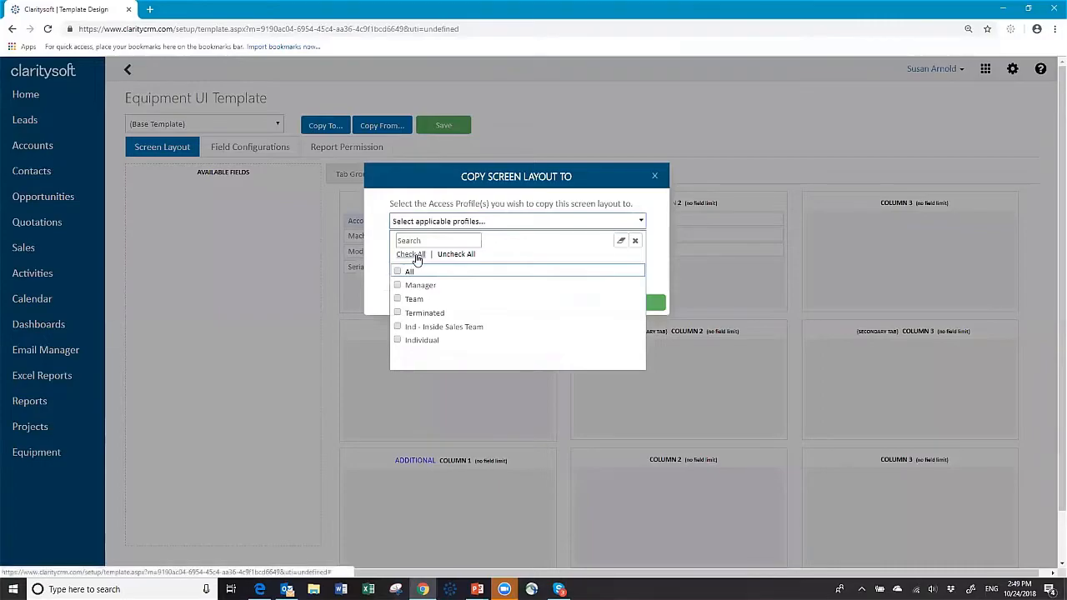
Check all six access profiles to receive the Equipment layout.
left_click(411, 255)
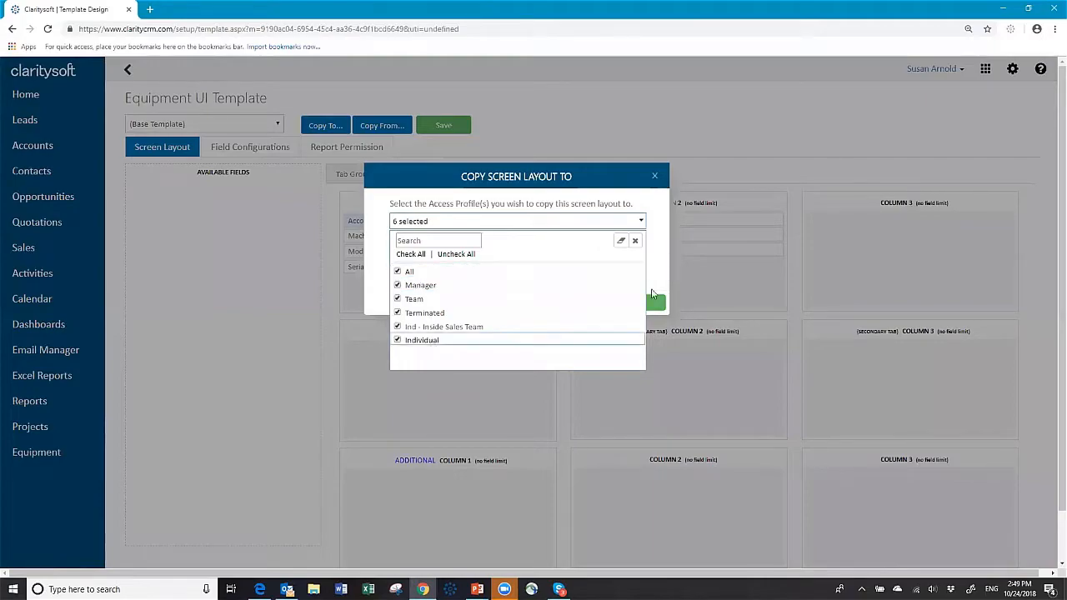
left_click(661, 250)
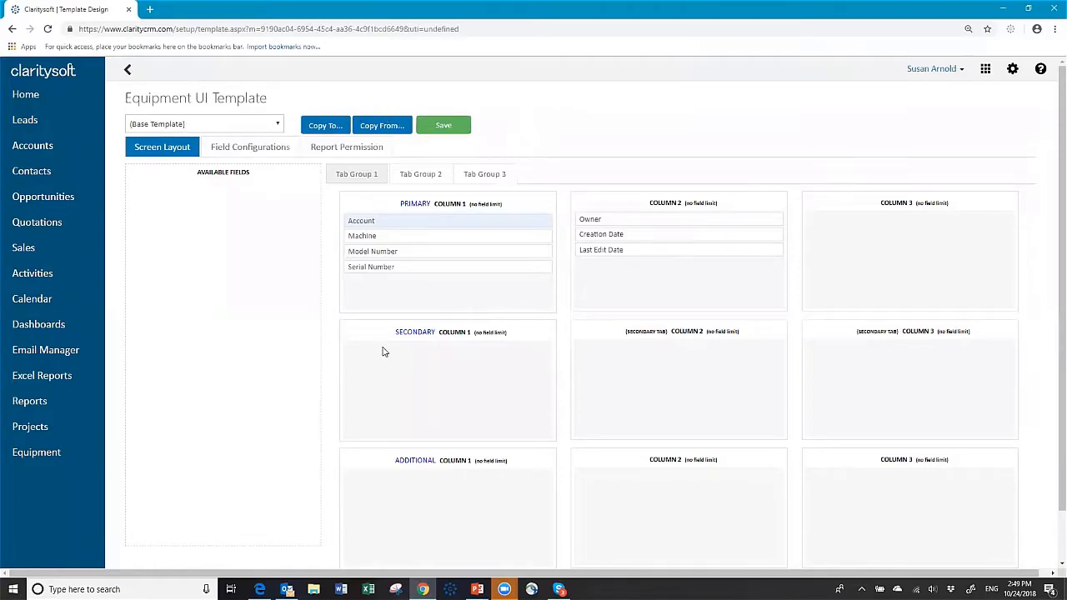
Glance at Field Configurations, return to Screen Layout, and log out.
left_click(257, 157)
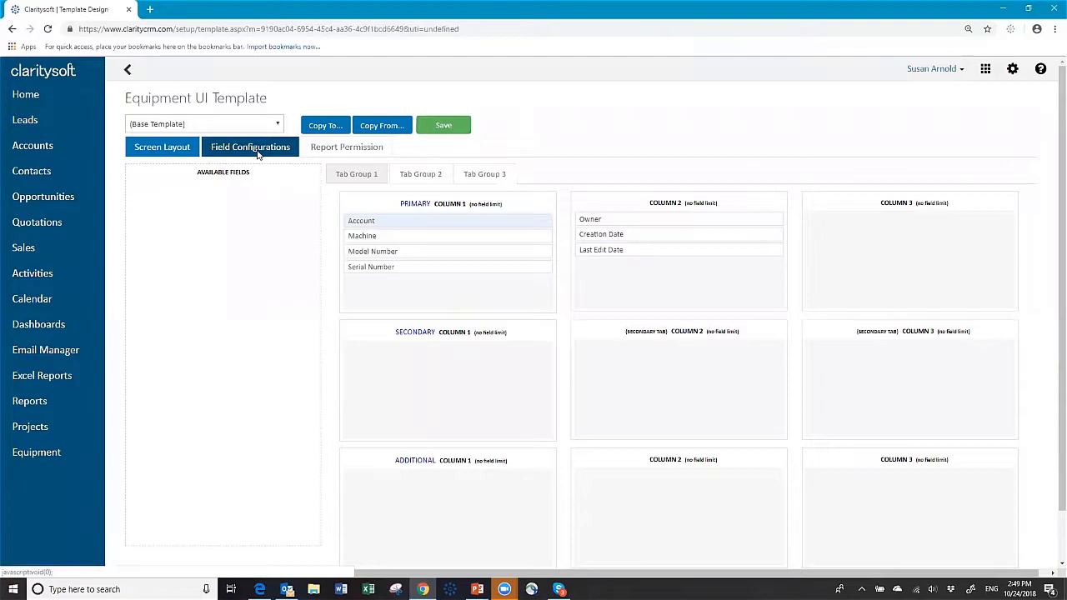
left_click(191, 147)
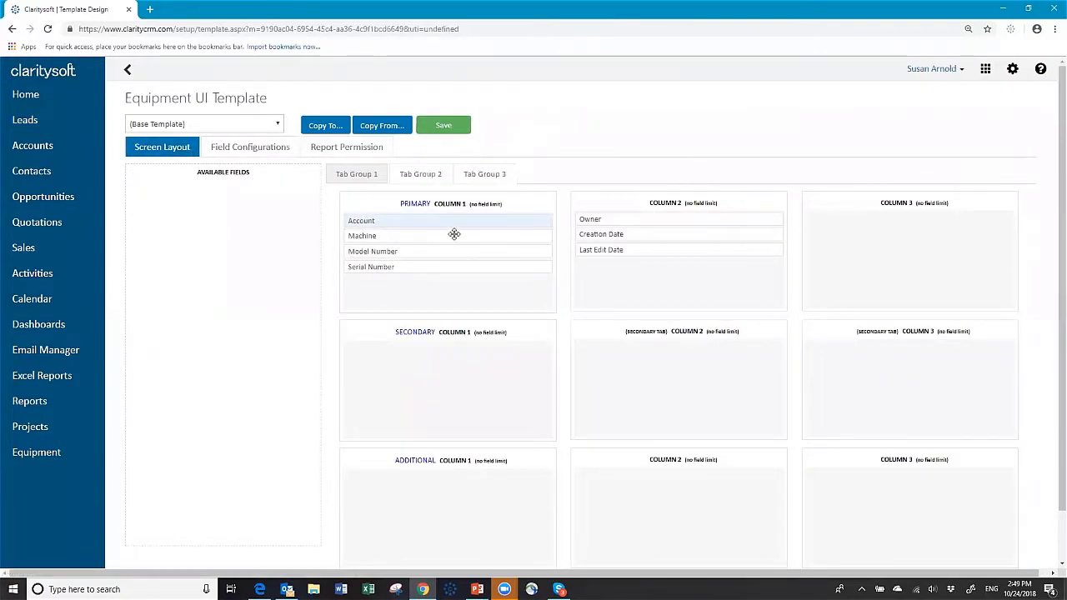
left_click(950, 73)
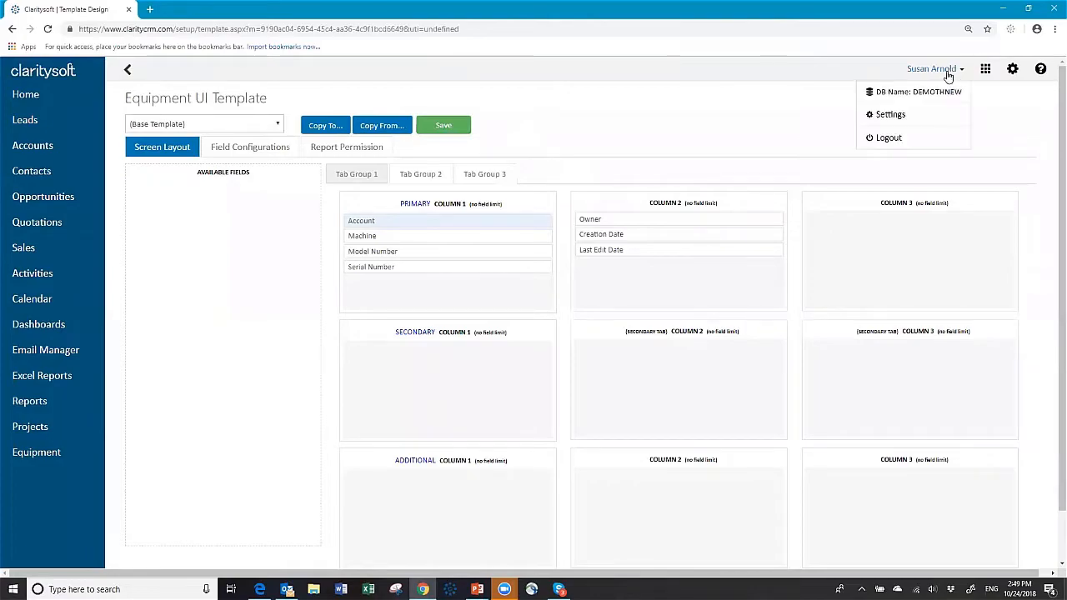
left_click(900, 140)
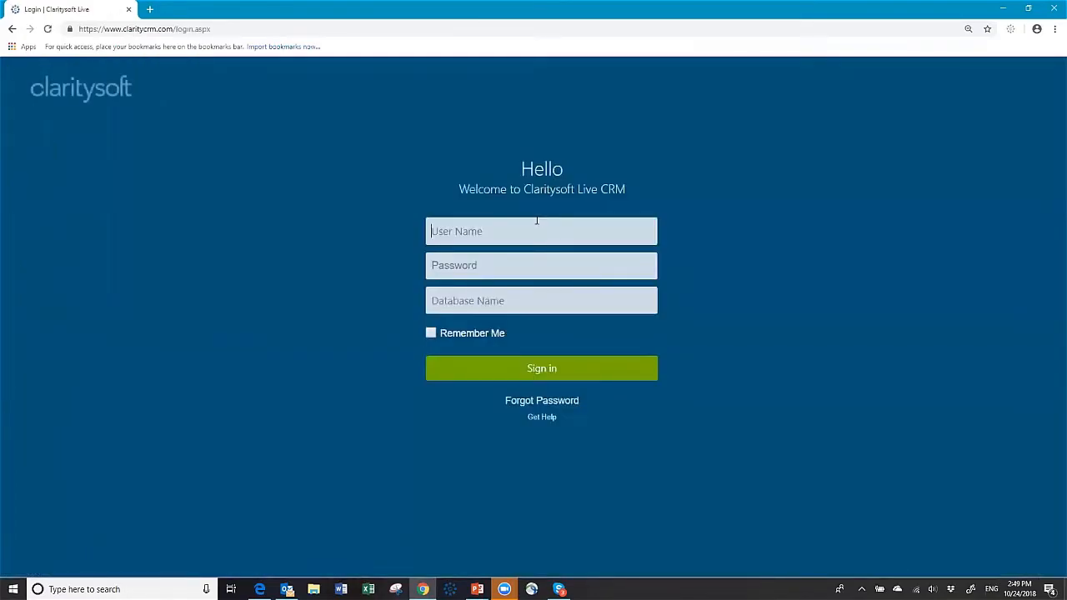
Sign back in with the username, password and demo database name.
type("s")
type("usan")
key("Tab")
type("*******")
key("Tab")
type("demoth")
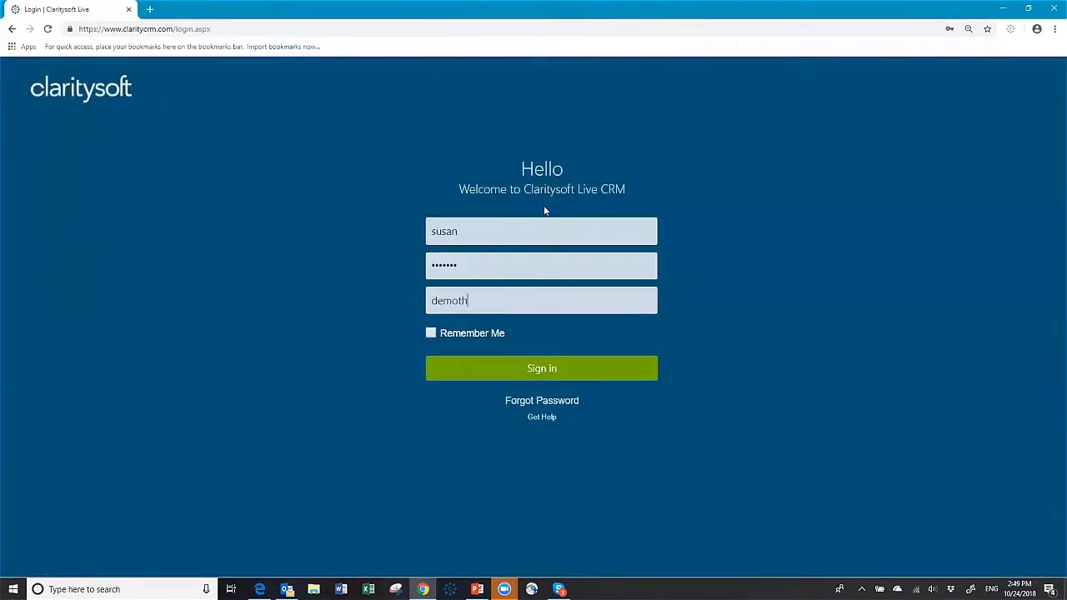
key("Return")
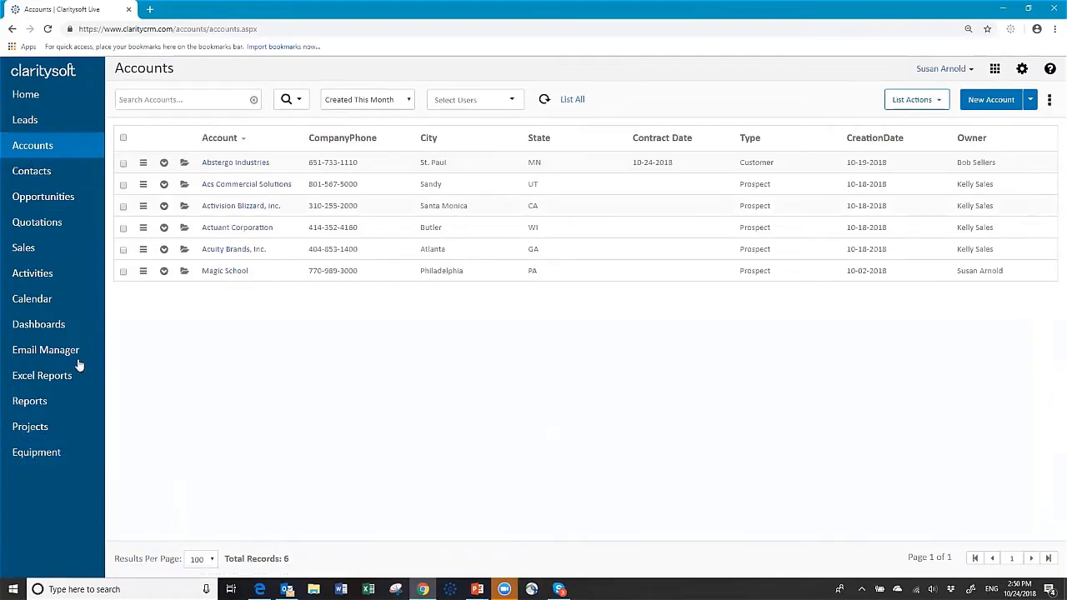
From the Abstergo Industries row's Equipment sub-tab, start a new Equipment record.
left_click(165, 164)
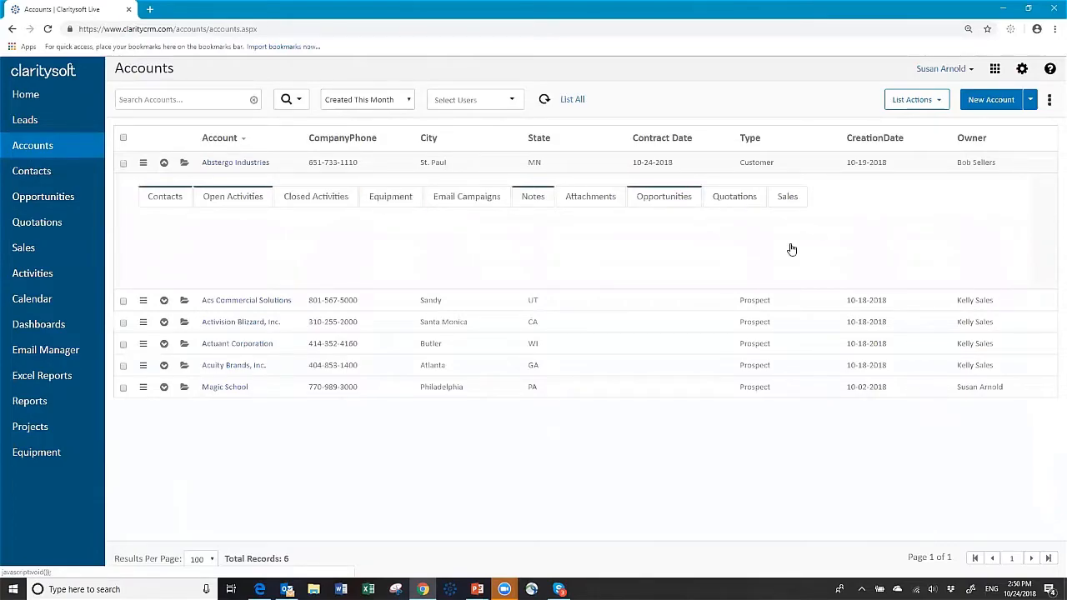
left_click(1050, 104)
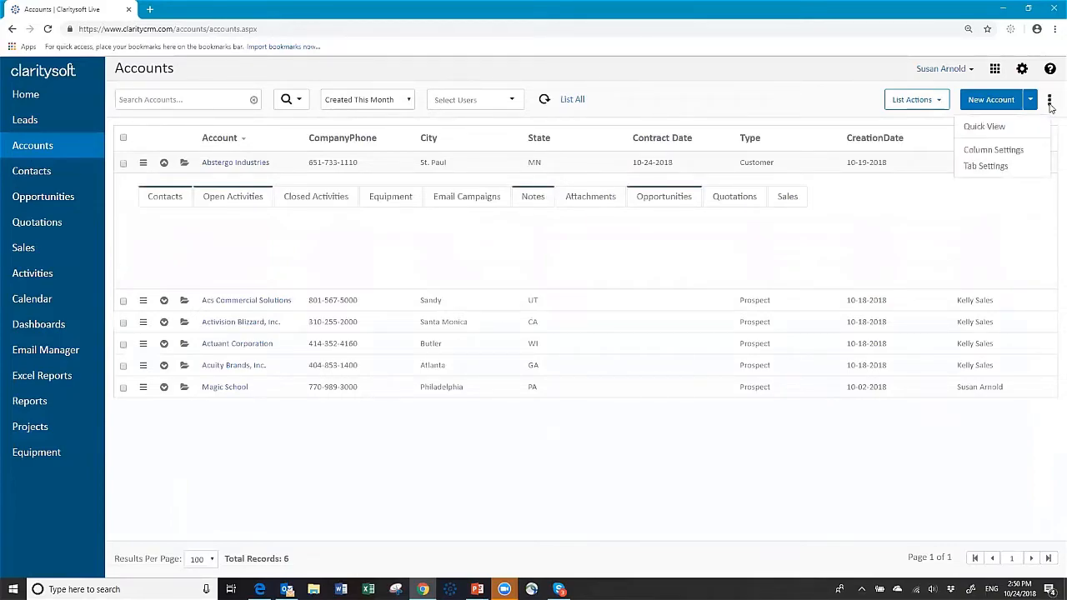
left_click(988, 168)
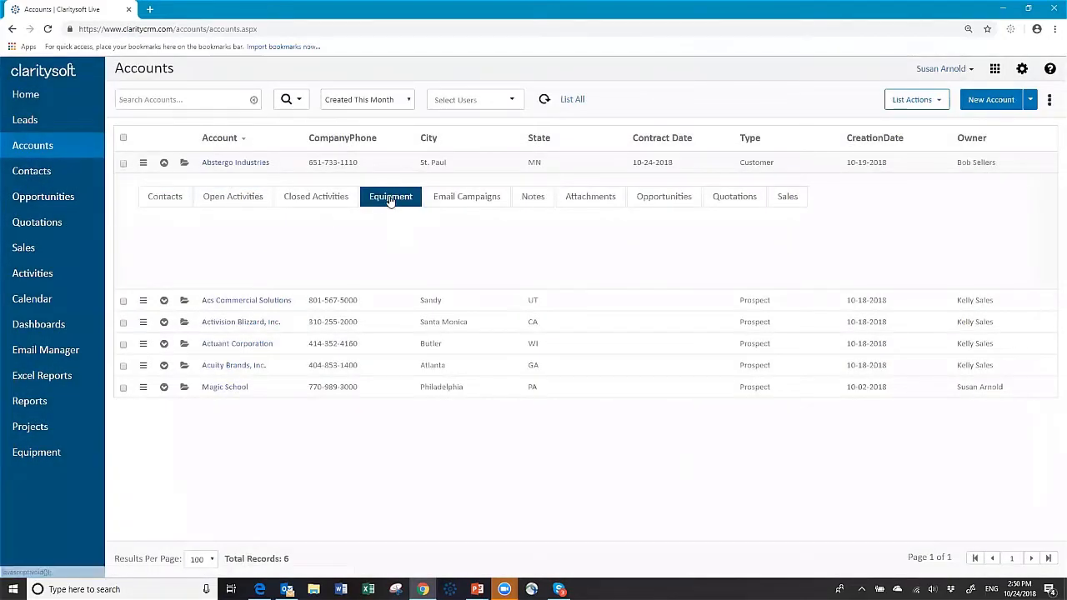
left_click(388, 200)
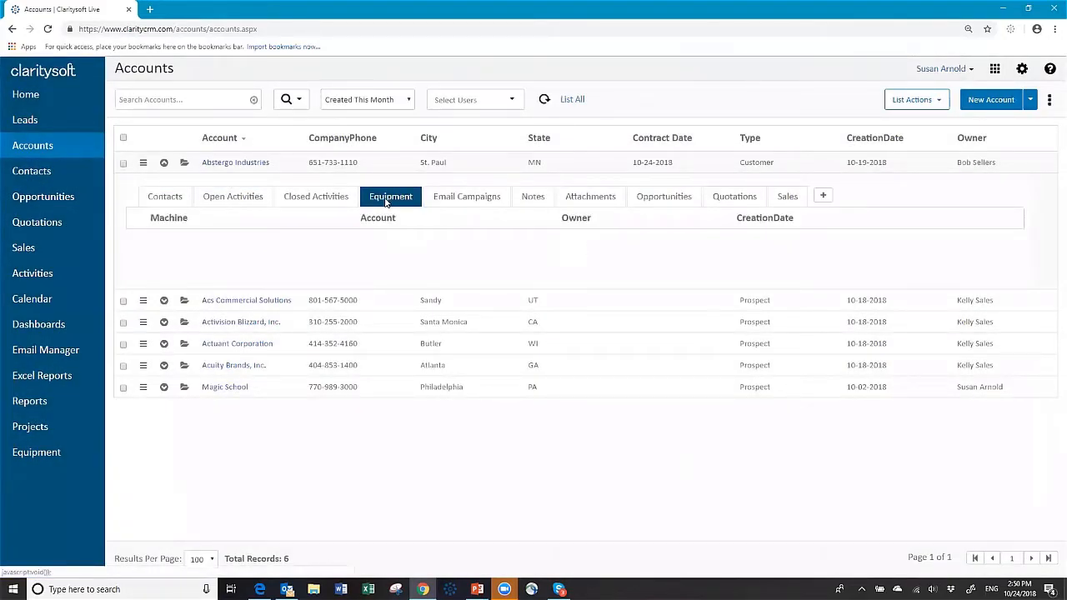
left_click(825, 197)
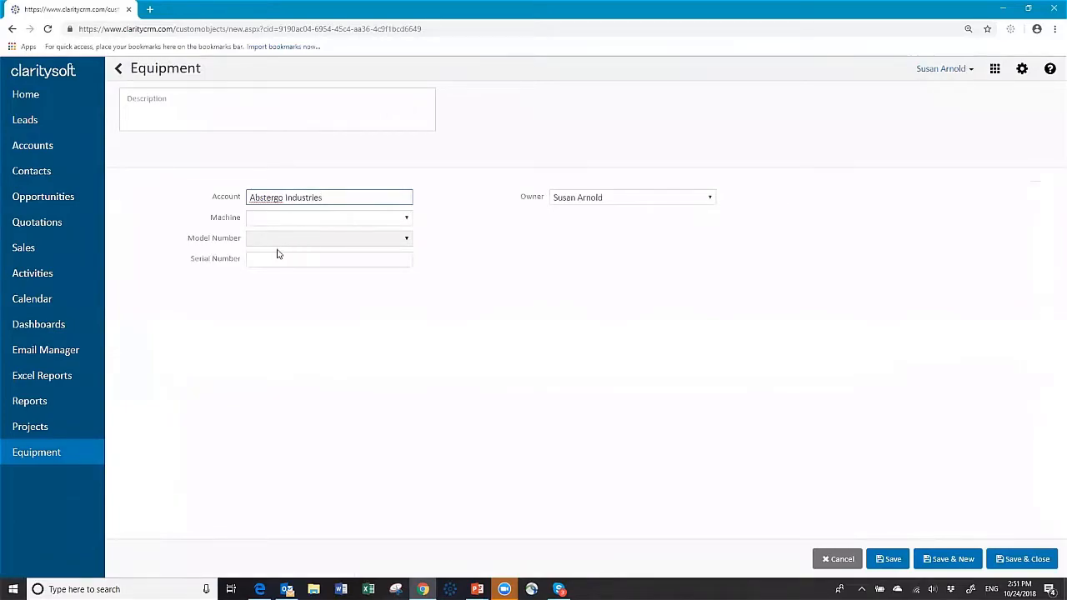
Save an Abstergo equipment record with Machine Big machine and Model 2345.
left_click(407, 219)
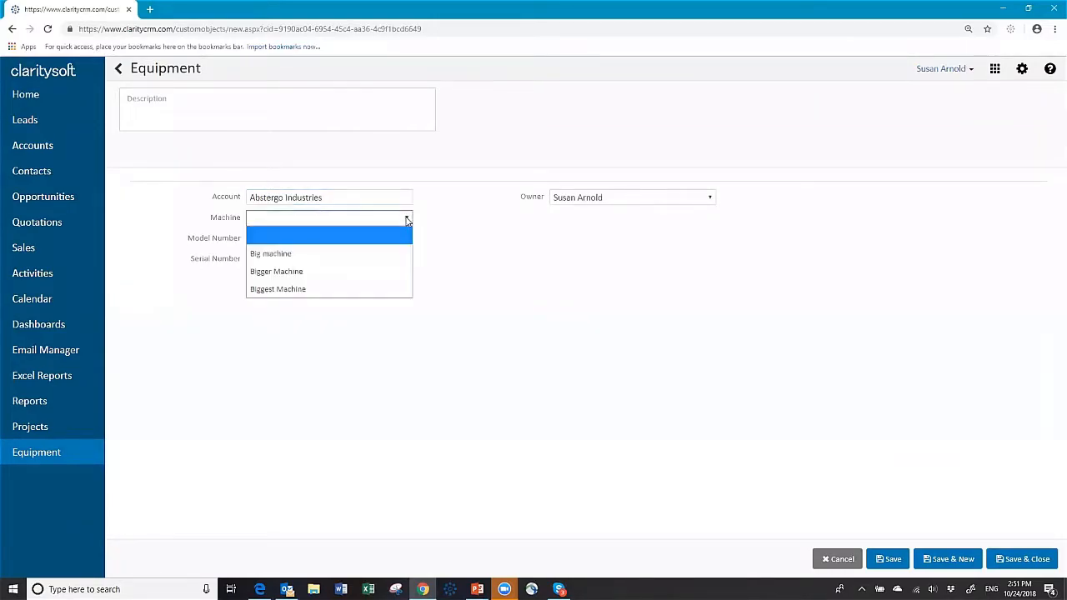
left_click(308, 249)
left_click(408, 239)
left_click(315, 294)
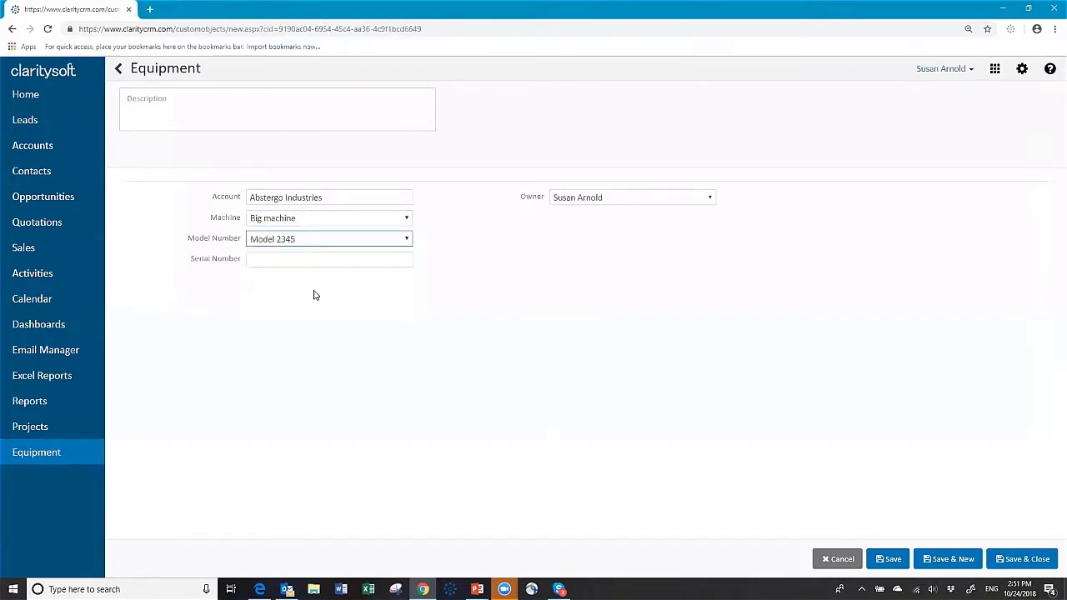
left_click(330, 260)
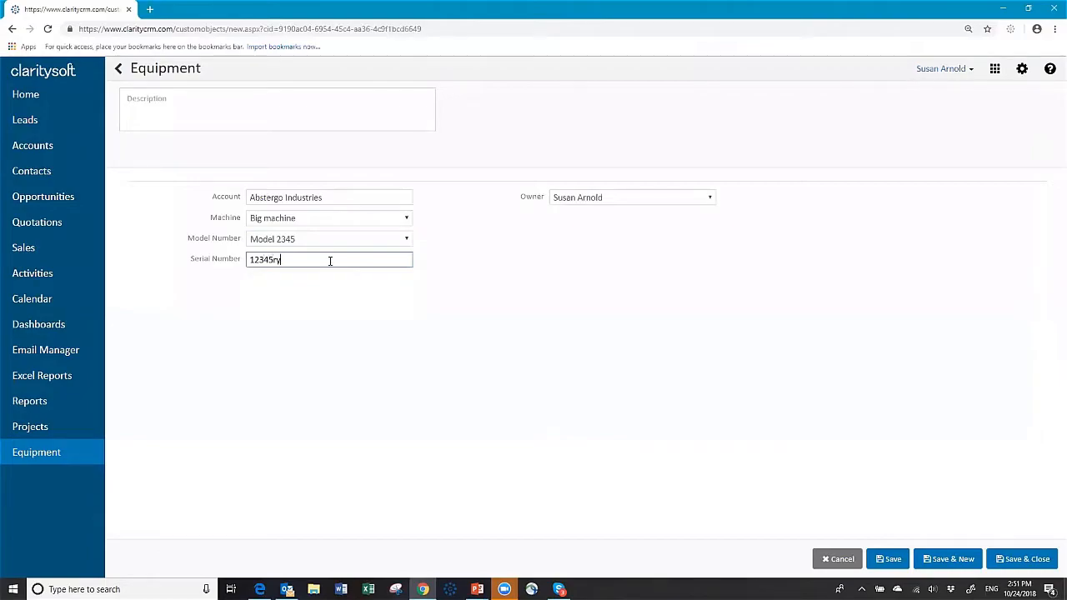
left_click(1022, 559)
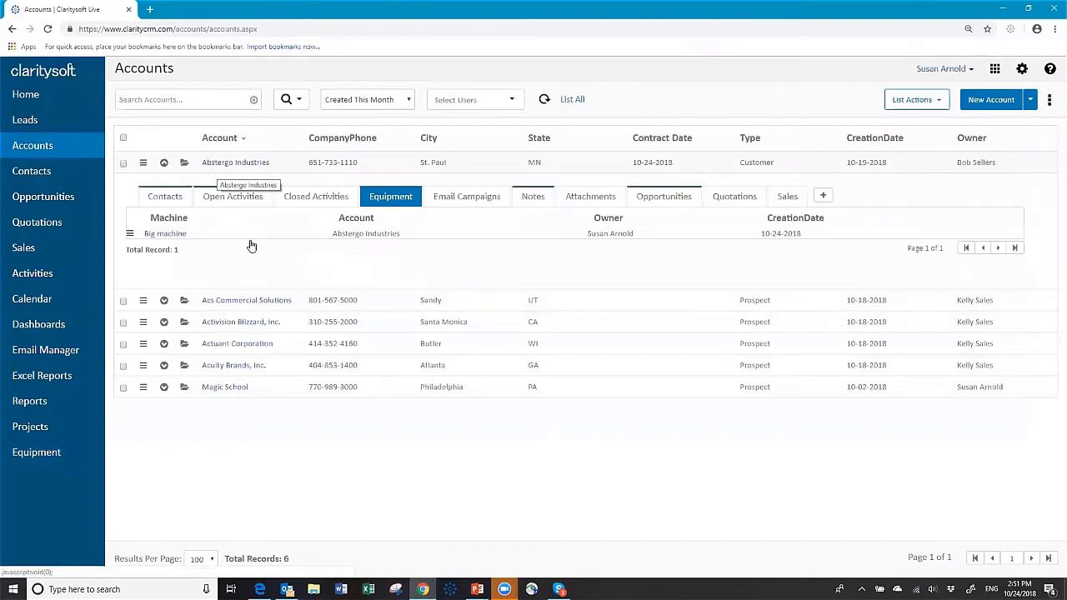
Add and save a second record: Biggest Machine, Model 6784, serial 345qwe.
left_click(823, 197)
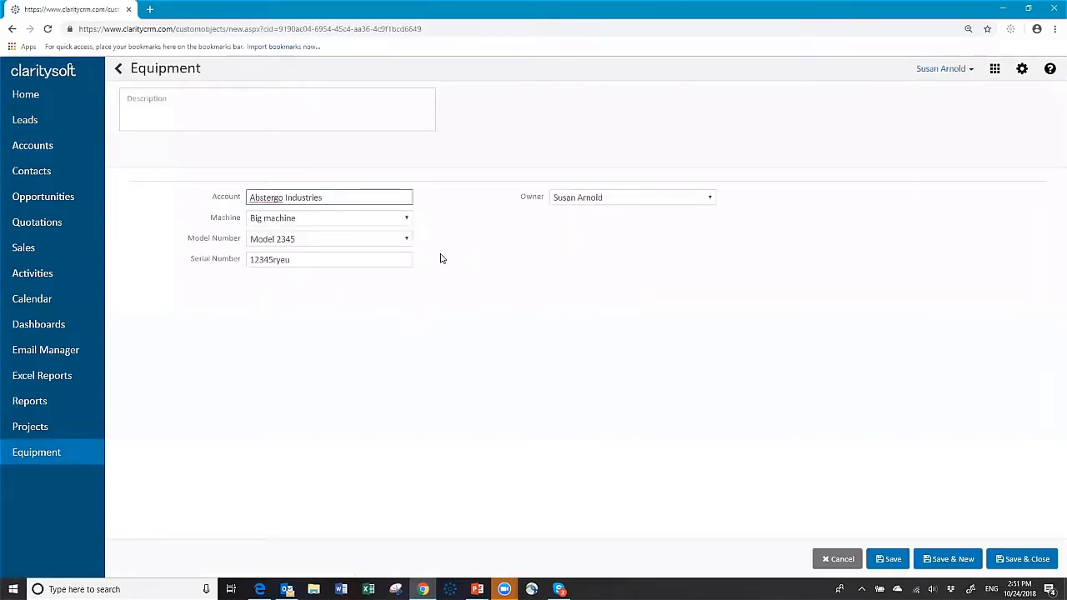
left_click(385, 220)
left_click(385, 220)
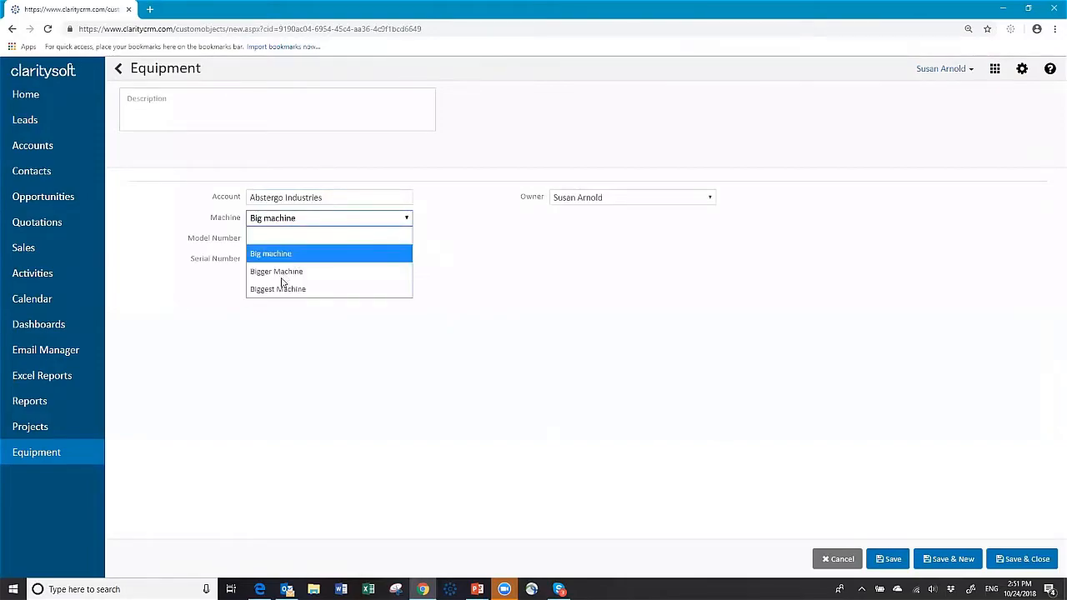
left_click(288, 290)
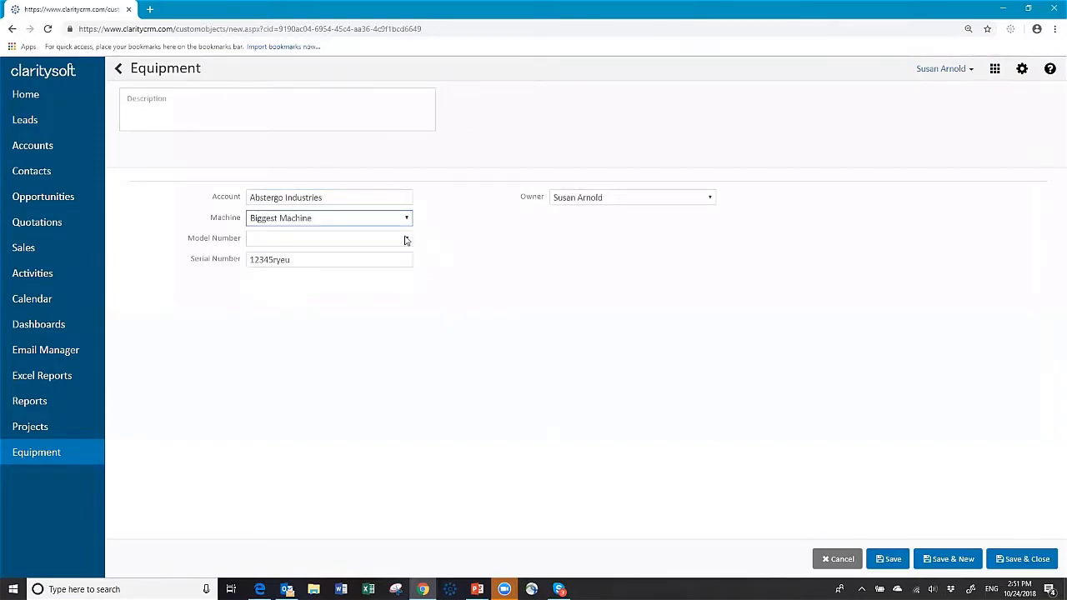
left_click(406, 241)
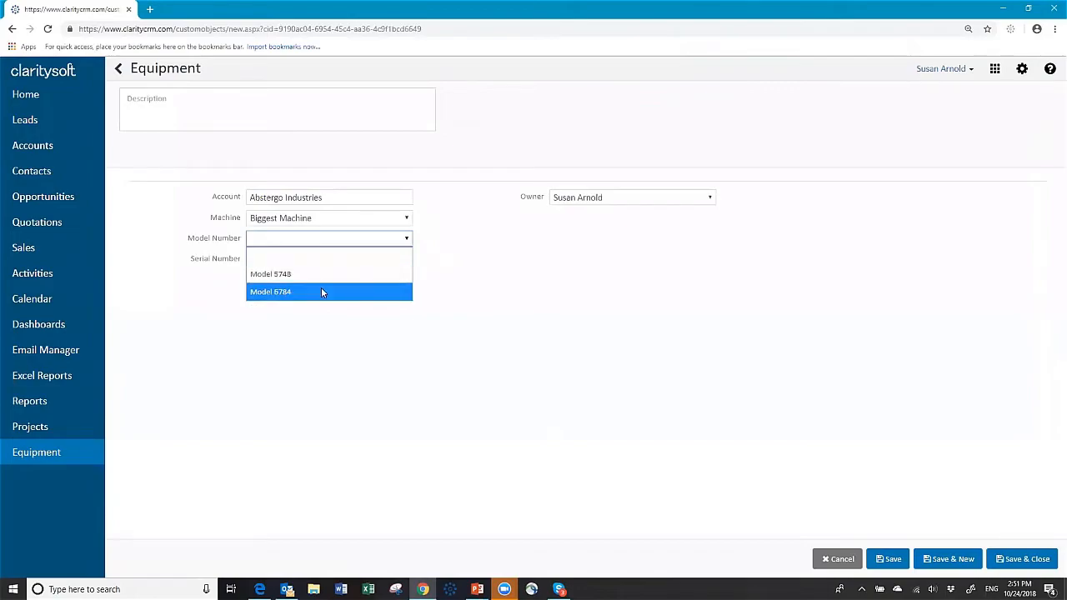
left_click(321, 288)
left_click(324, 264)
key("BackSpace")
key("BackSpace")
key("BackSpace")
key("BackSpace")
key("BackSpace")
key("BackSpace")
key("BackSpace")
key("BackSpace")
key("BackSpace")
type("345qwe")
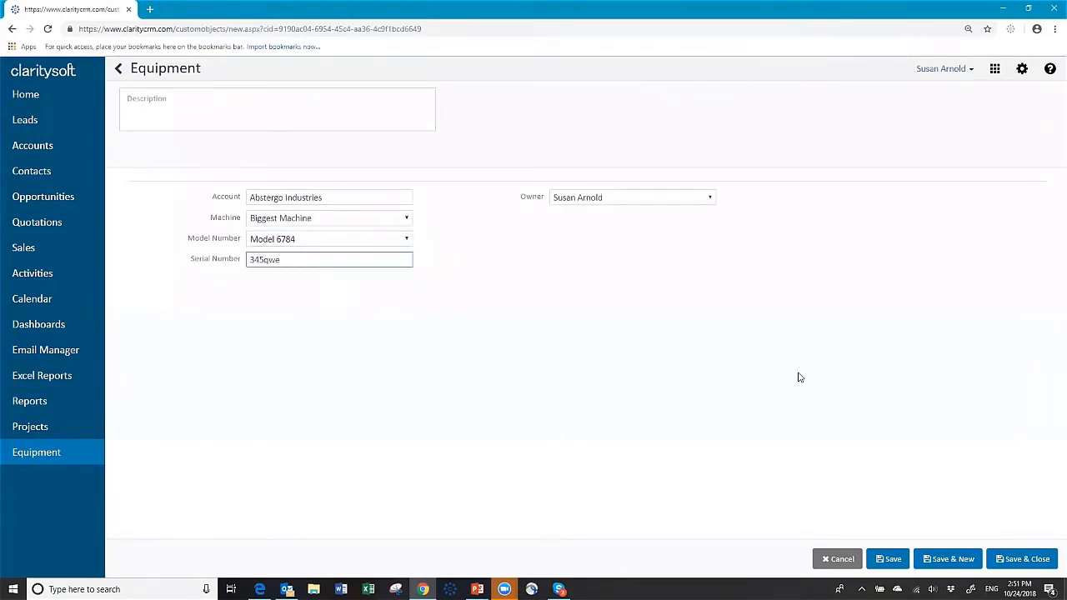
left_click(1017, 566)
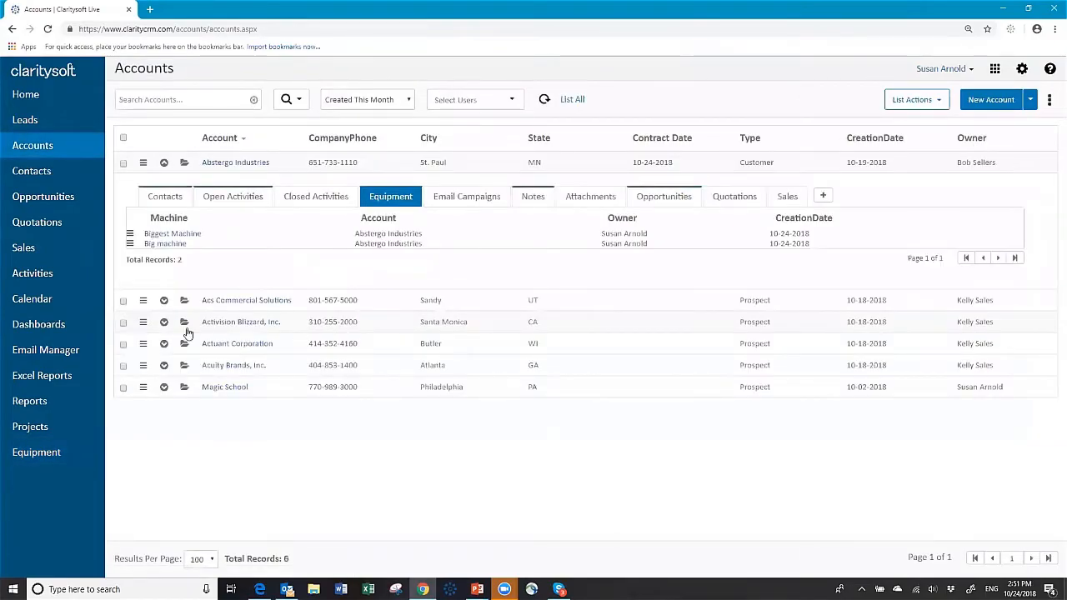
Collapse Abstergo Industries and show Actuant Corporation's Equipment tab.
left_click(163, 162)
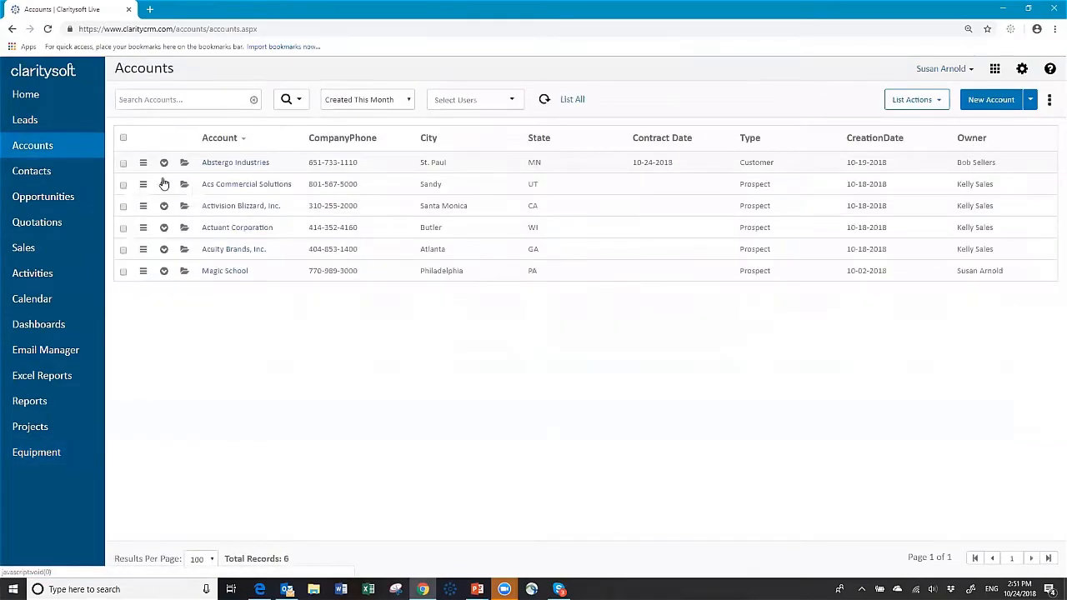
left_click(164, 226)
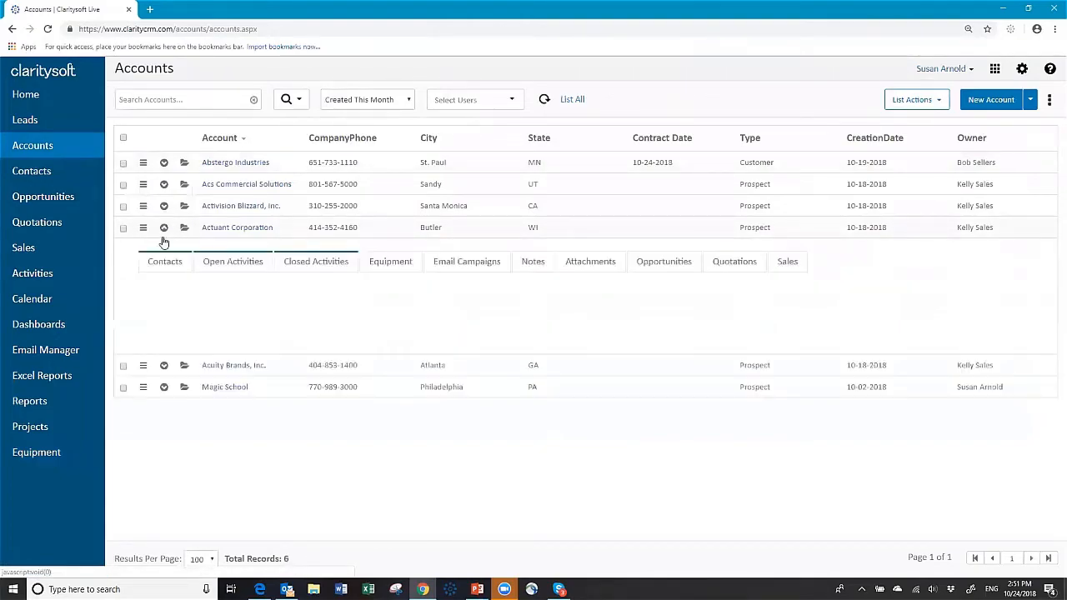
left_click(390, 263)
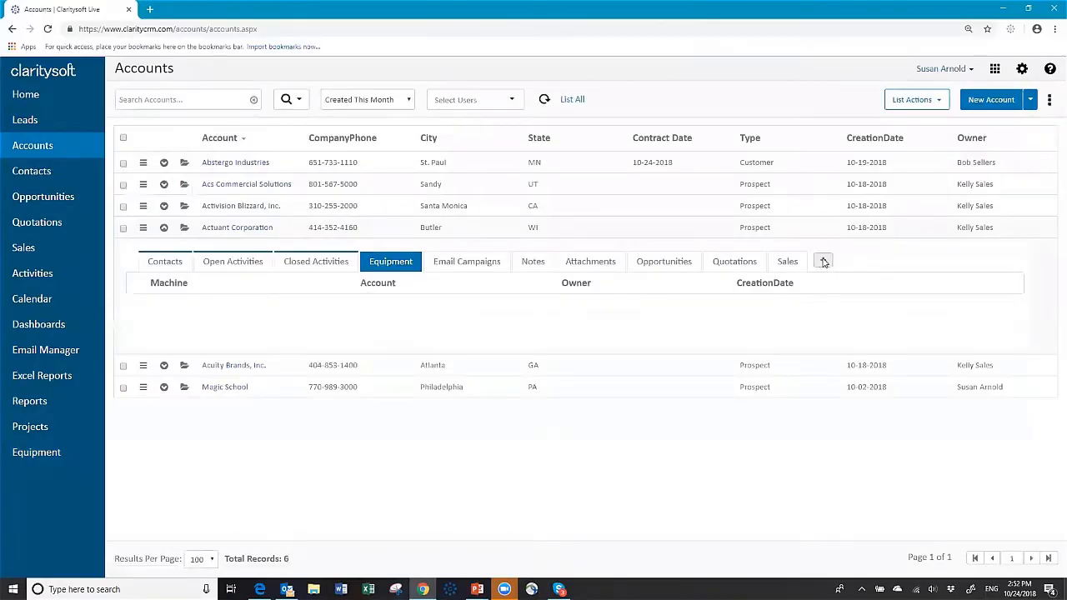
Create a Big machine, Model 2345 equipment record with serial 3021gjfk and save it.
left_click(823, 262)
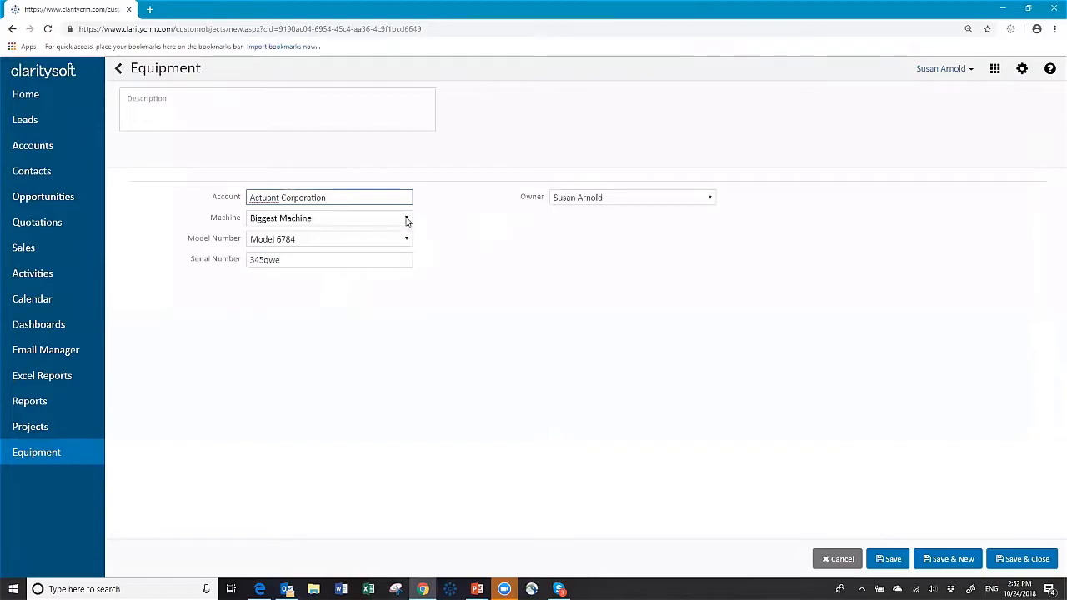
left_click(408, 218)
left_click(311, 254)
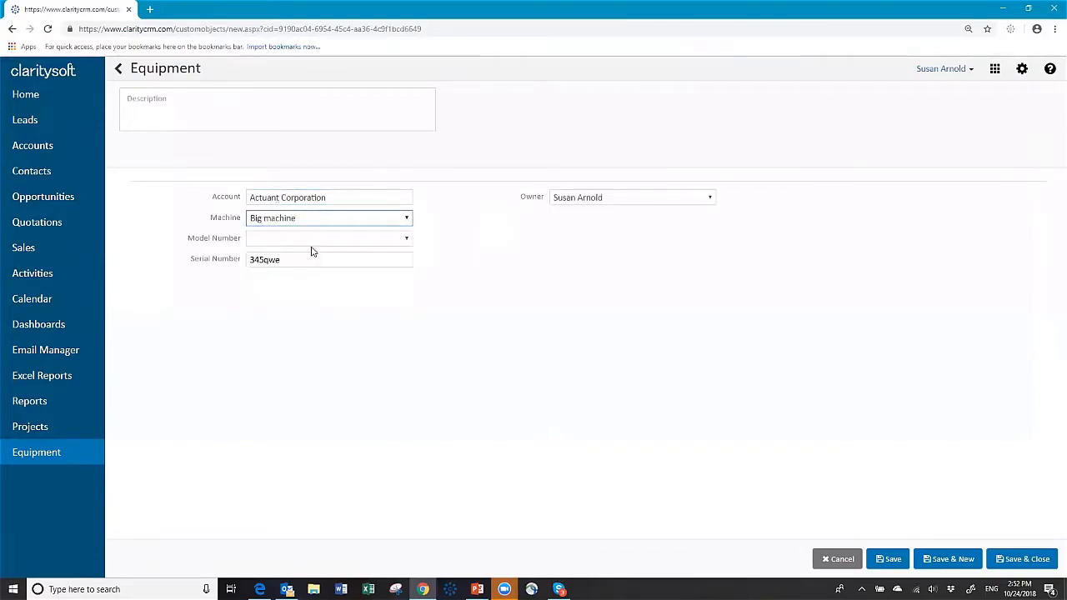
left_click(315, 242)
left_click(301, 286)
double_click(394, 258)
type("3021gjfk")
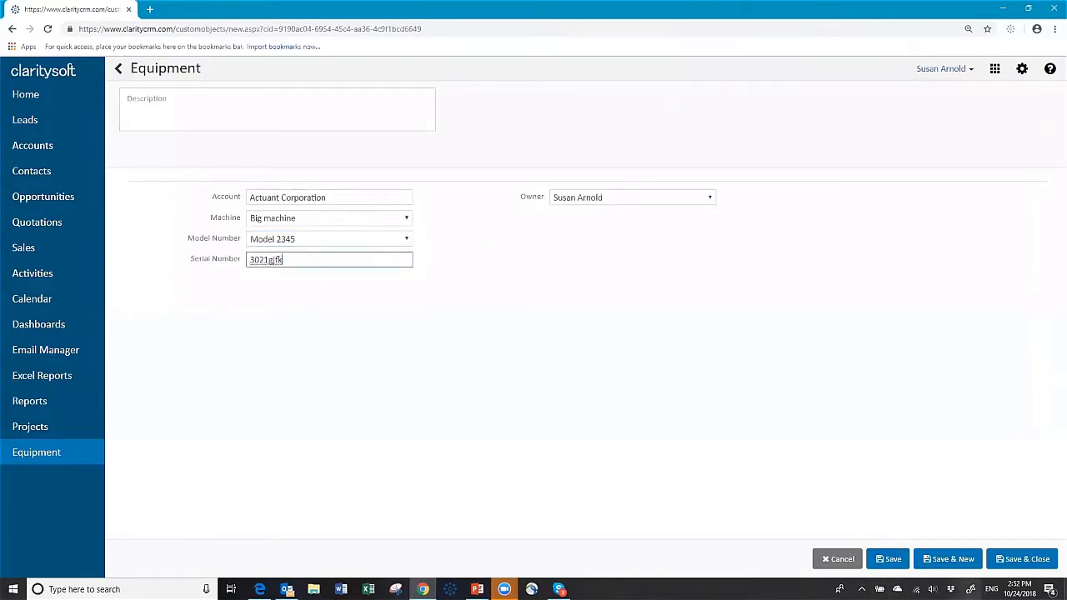
left_click(1009, 561)
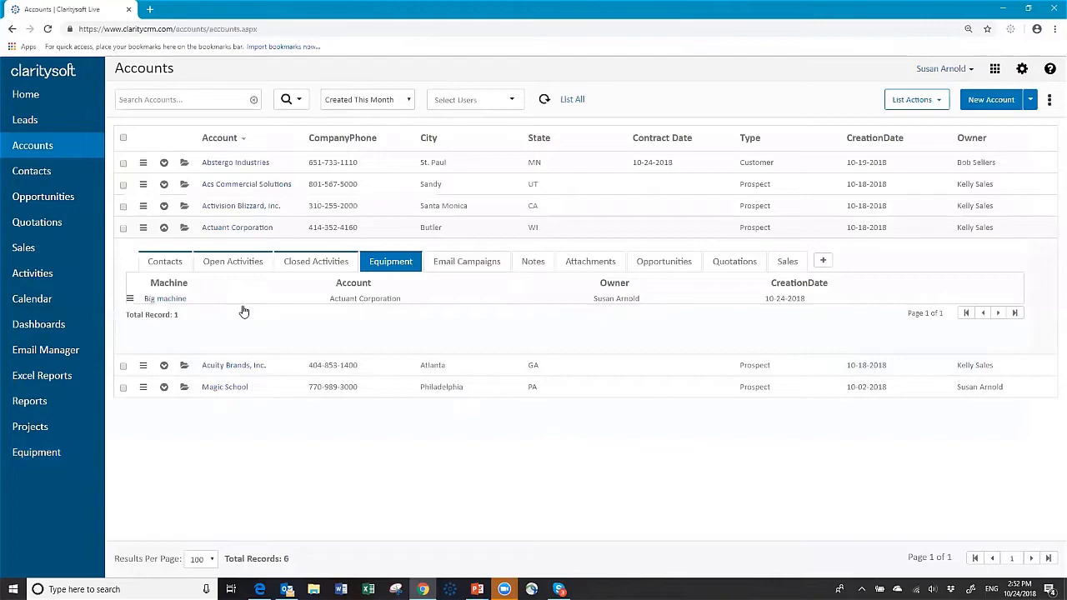
Collapse Actuant Corporation's row and go to the Equipment module list.
left_click(164, 228)
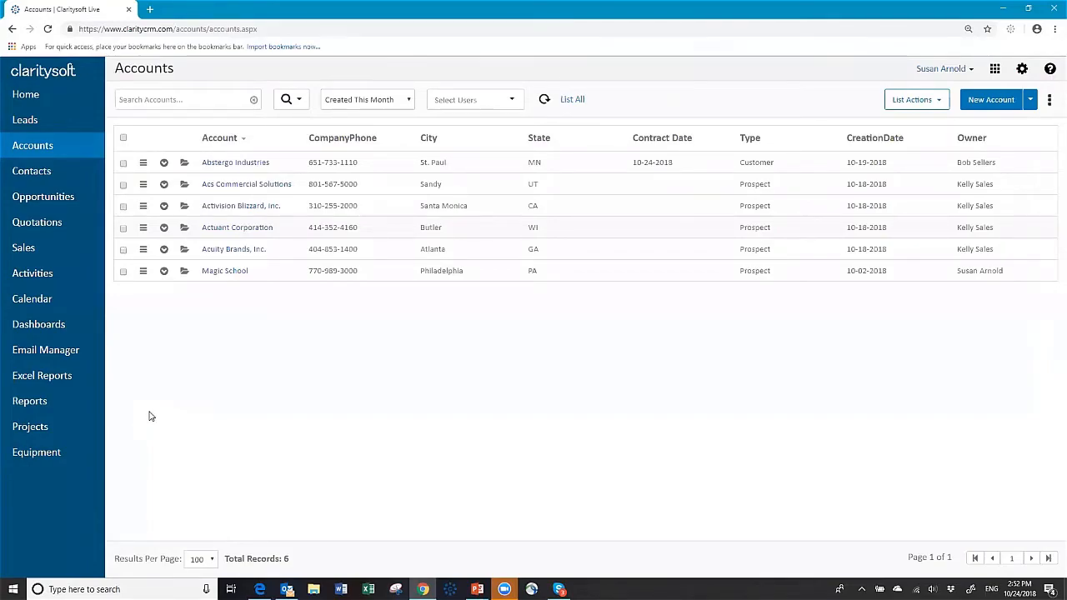
left_click(33, 457)
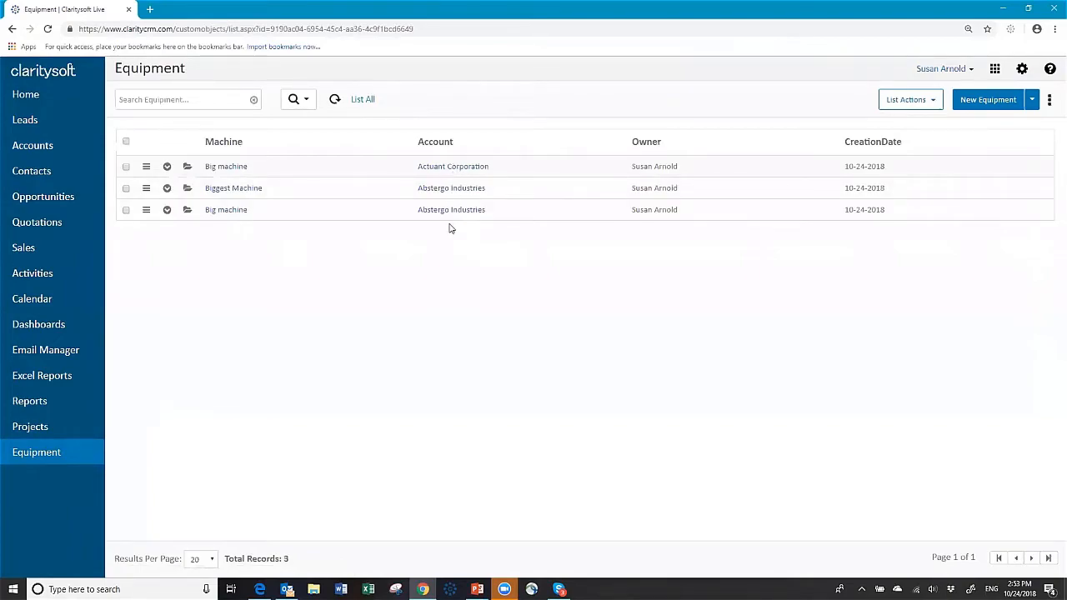
Add Model Number, Serial Number and LastEditDate as visible columns and show 100 results per page.
left_click(1051, 100)
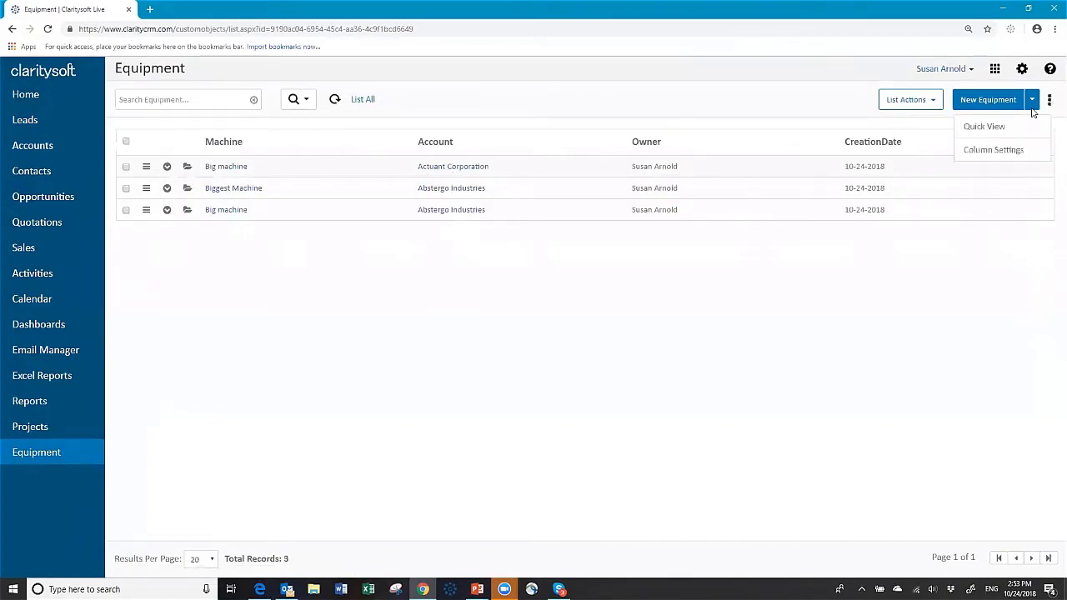
left_click(994, 151)
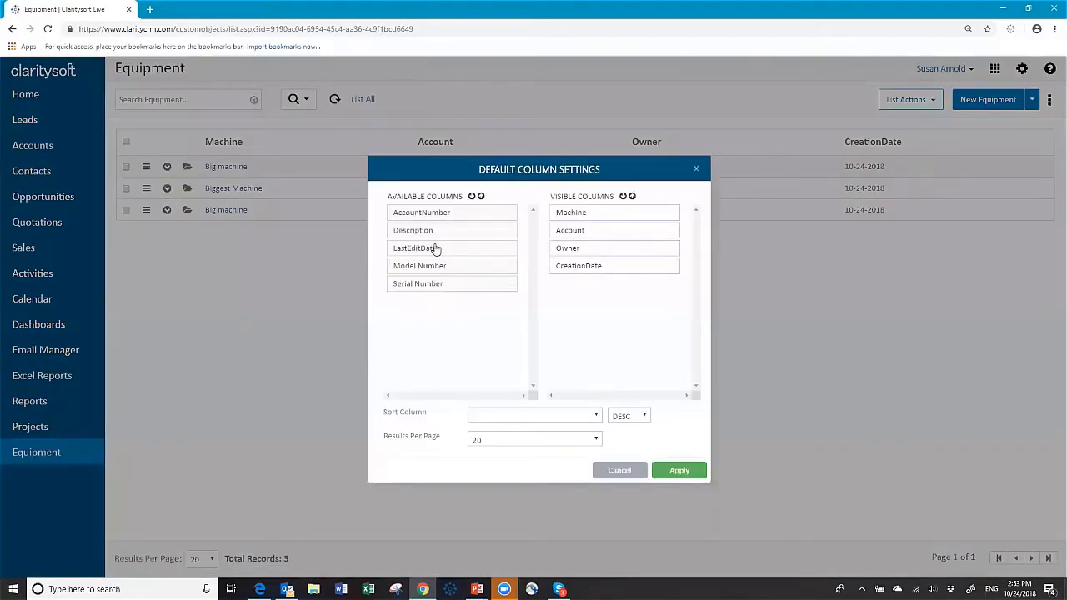
left_click_drag(420, 273, 567, 210)
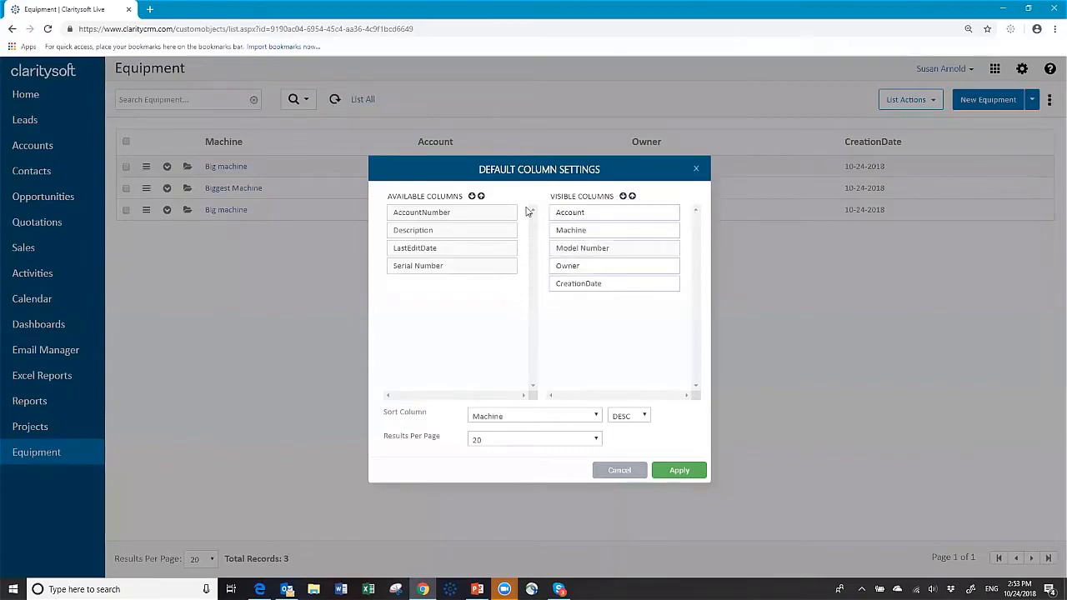
left_click_drag(414, 276, 575, 275)
left_click_drag(442, 255, 602, 326)
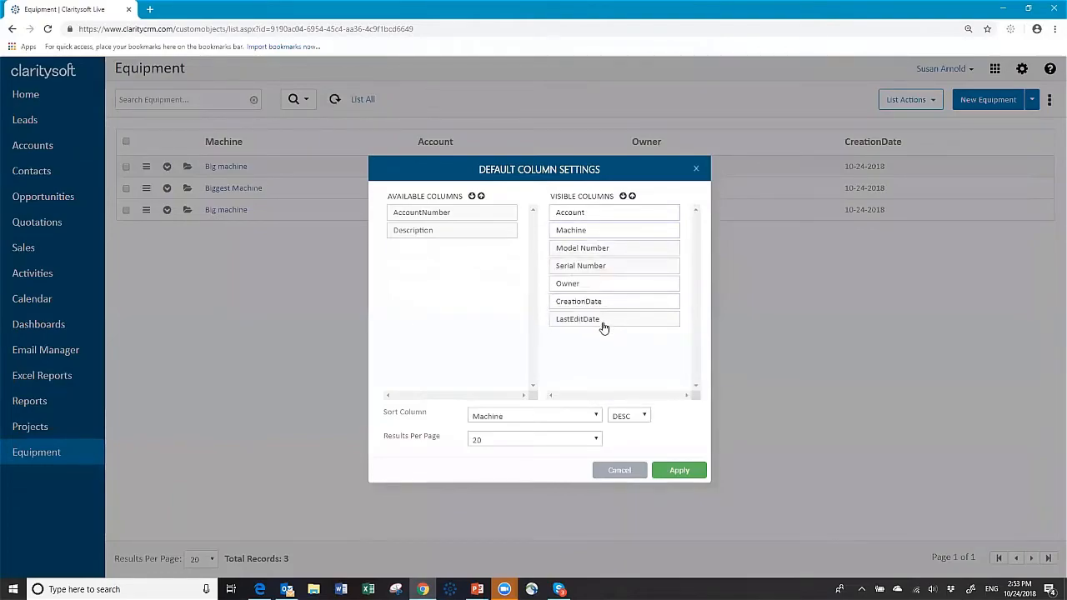
left_click(600, 442)
left_click(520, 491)
left_click(679, 472)
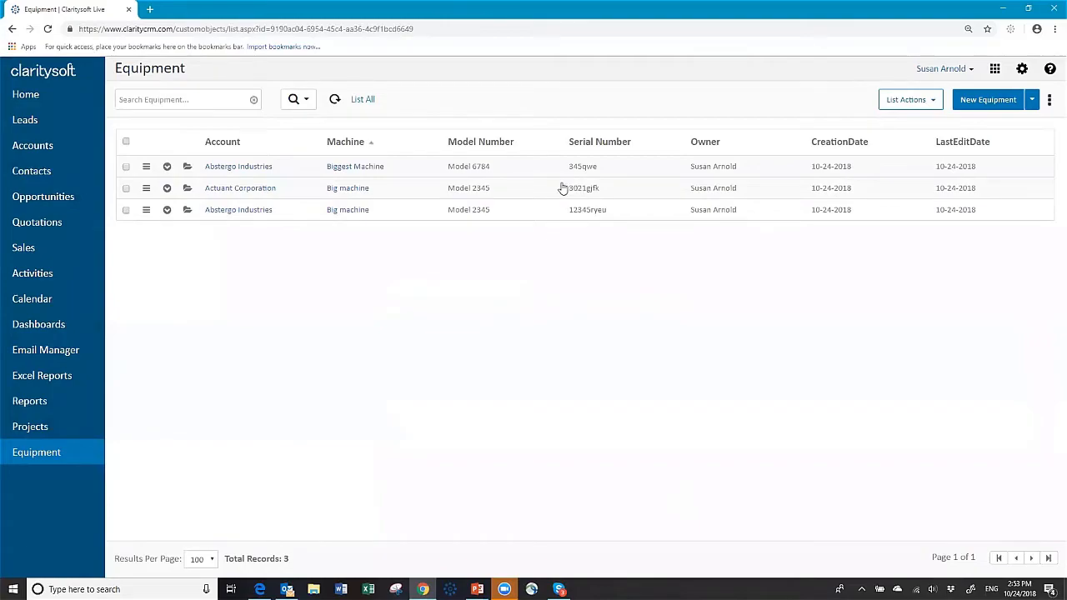
left_click(27, 153)
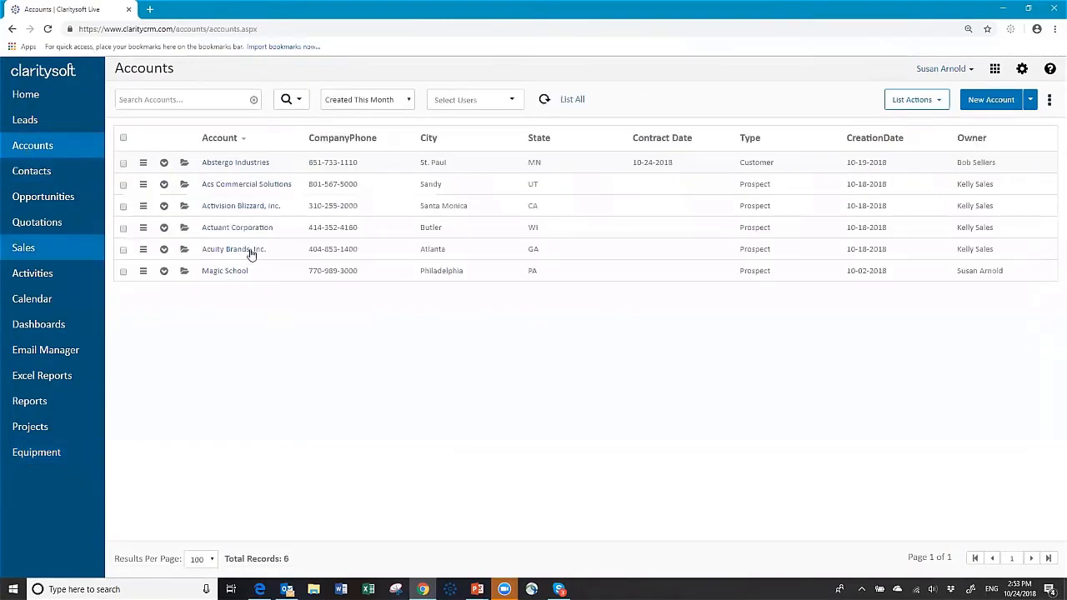
left_click(163, 162)
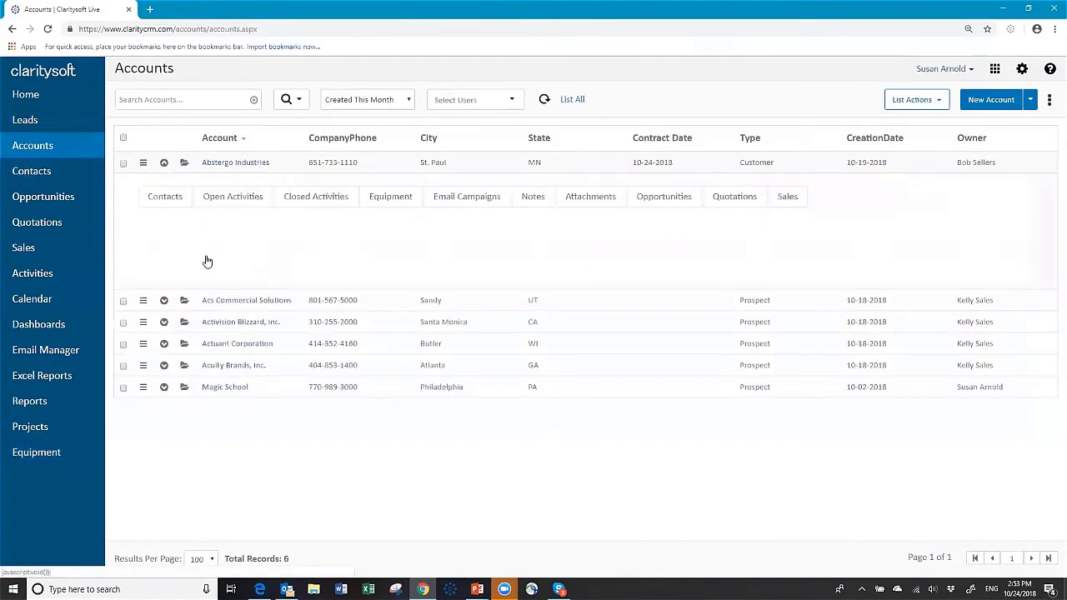
left_click(394, 198)
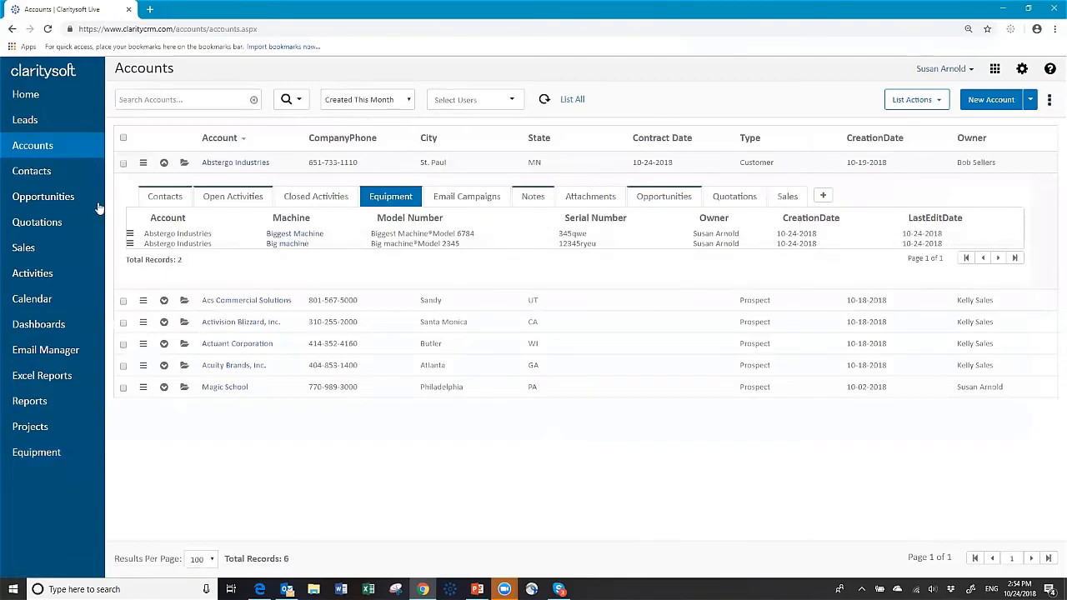
left_click(164, 163)
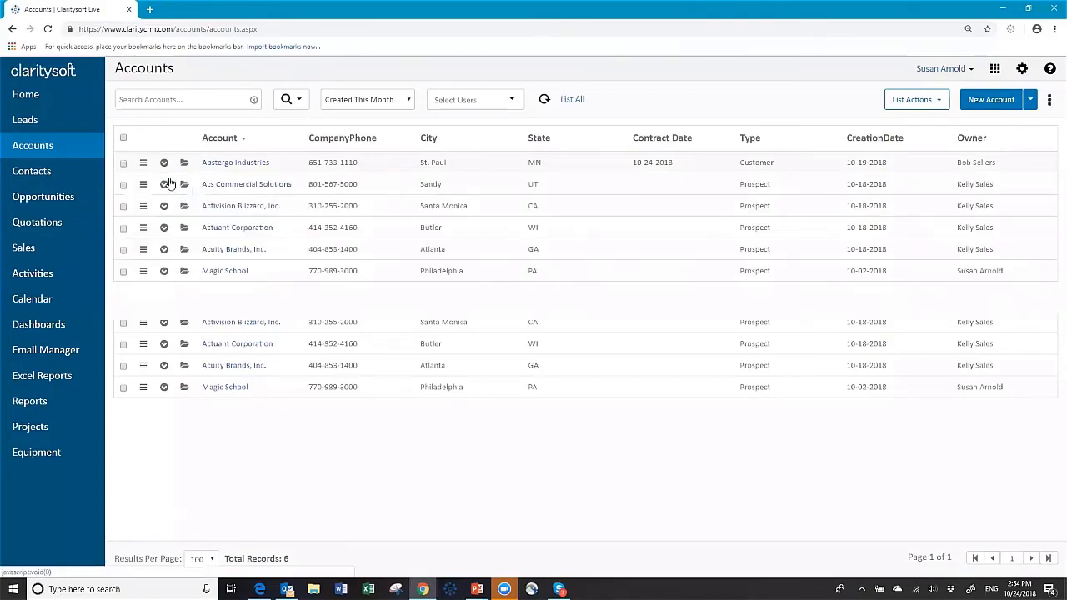
left_click(37, 453)
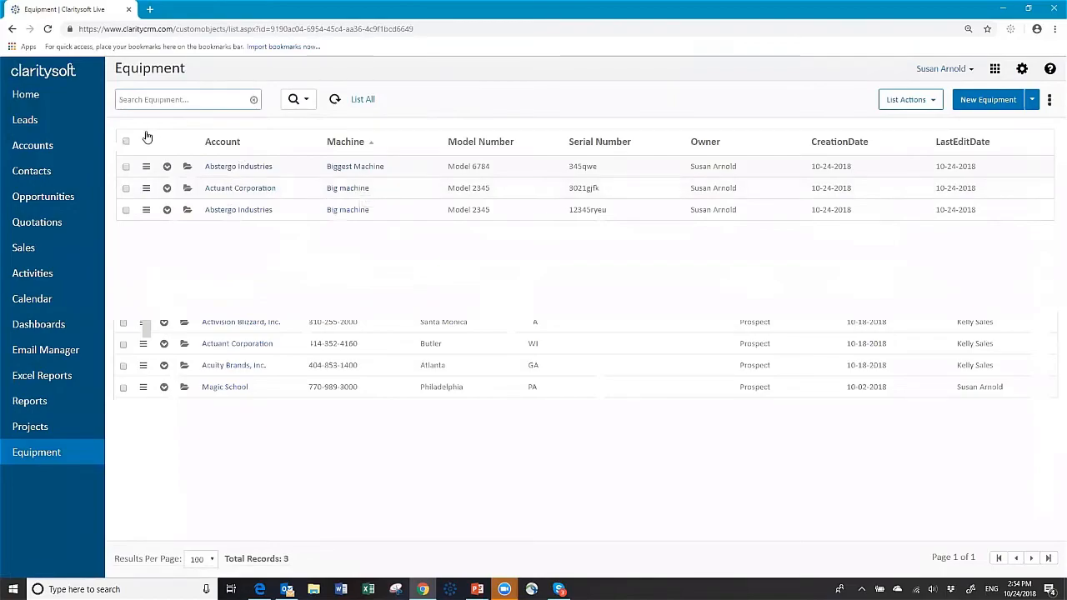
left_click(188, 93)
type("big ma")
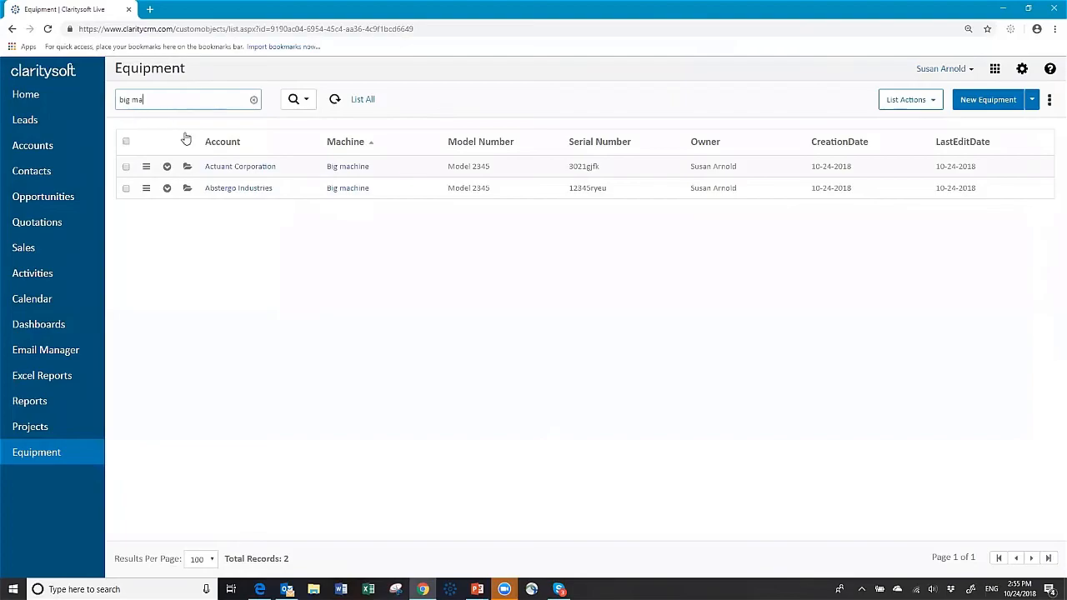
left_click(308, 108)
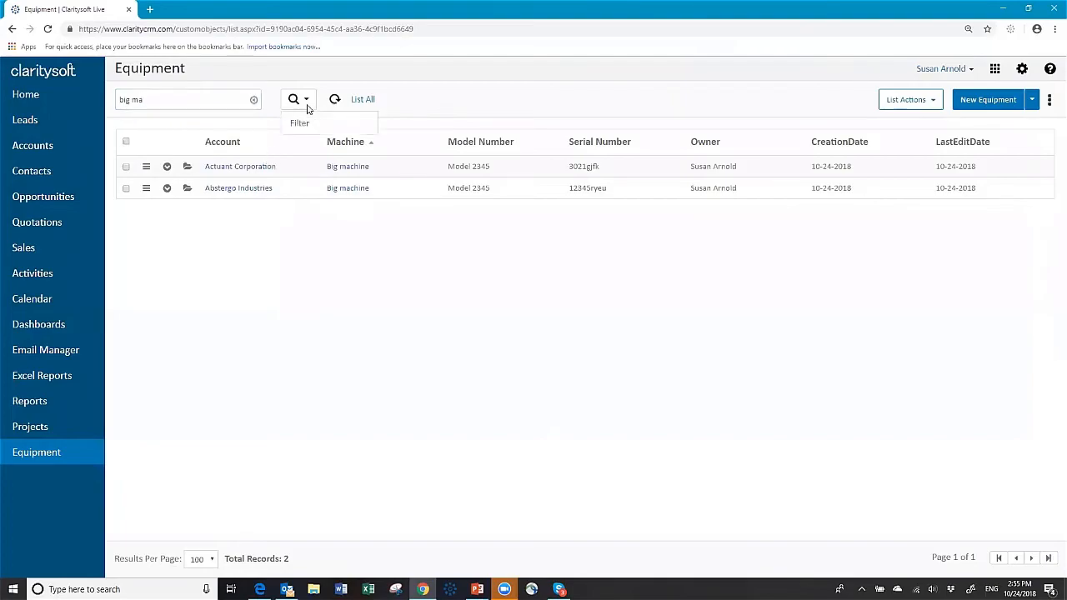
left_click(306, 101)
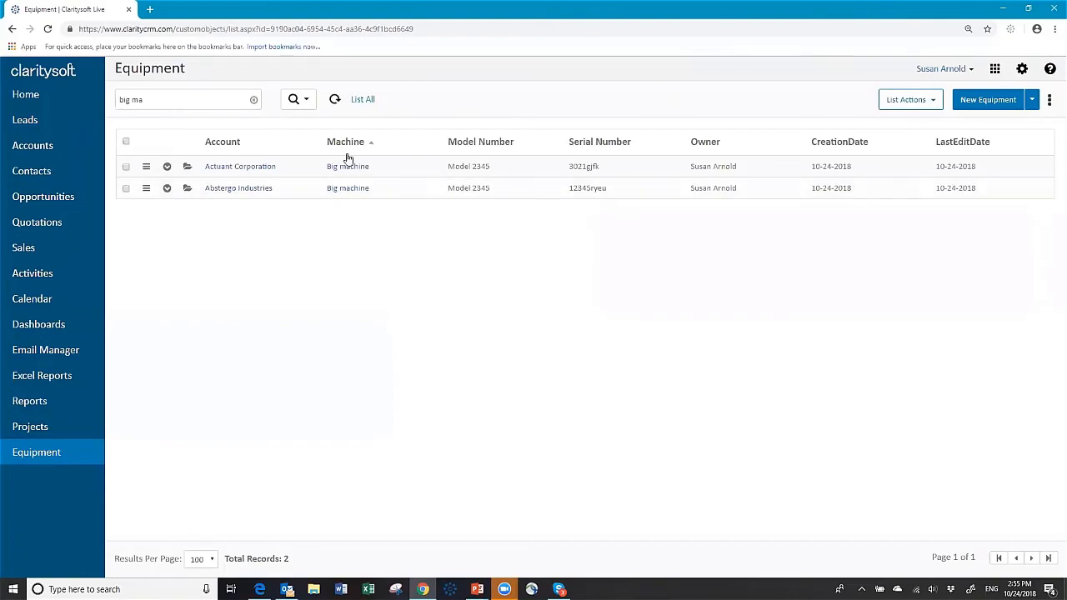
left_click(171, 101)
left_click(253, 101)
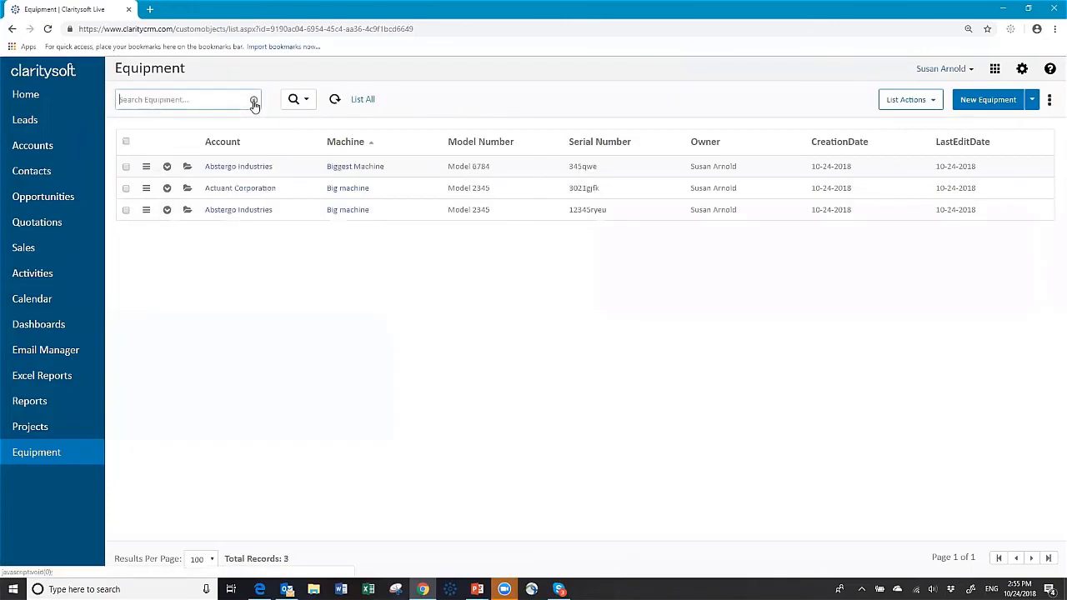